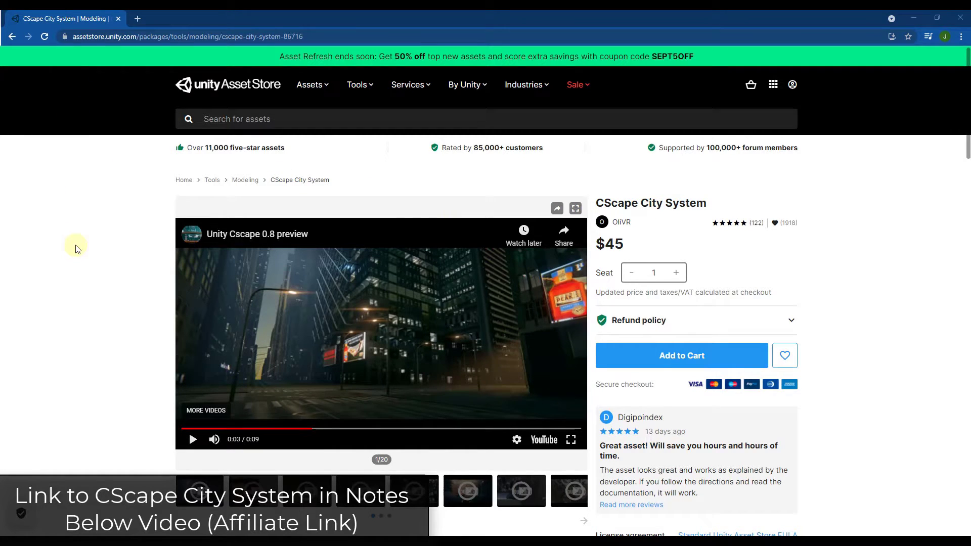
Scroll through the CScape City System web page, then return to the Unity editor
{"action": "scroll", "coordinate": [80, 253], "scroll_direction": "down", "scroll_amount": 1}
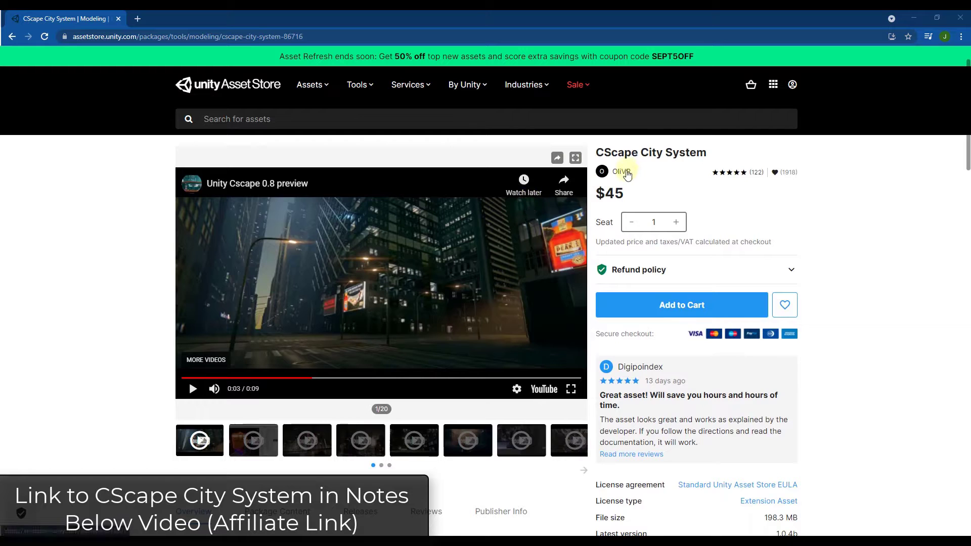
{"action": "scroll", "coordinate": [196, 223], "scroll_direction": "down", "scroll_amount": 4}
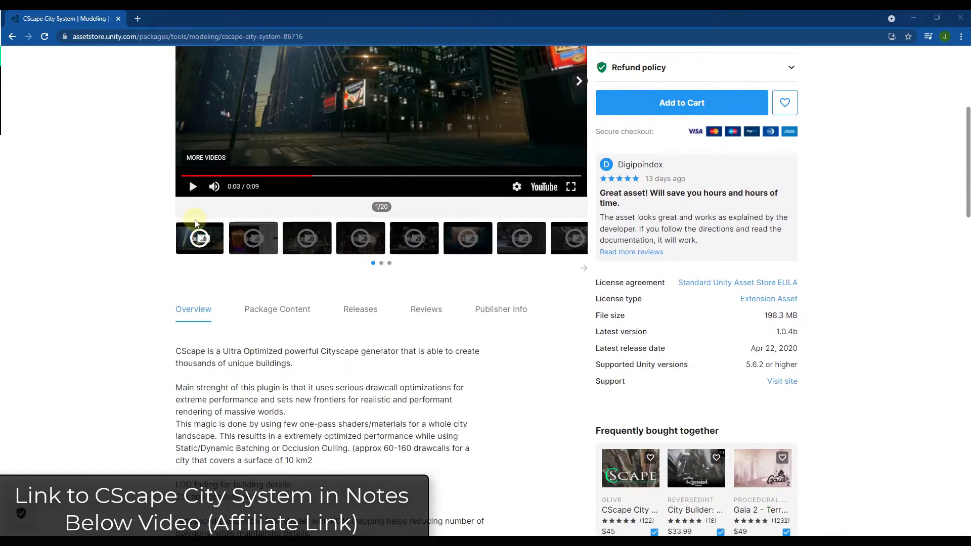
{"action": "scroll", "coordinate": [152, 272], "scroll_direction": "down", "scroll_amount": 2}
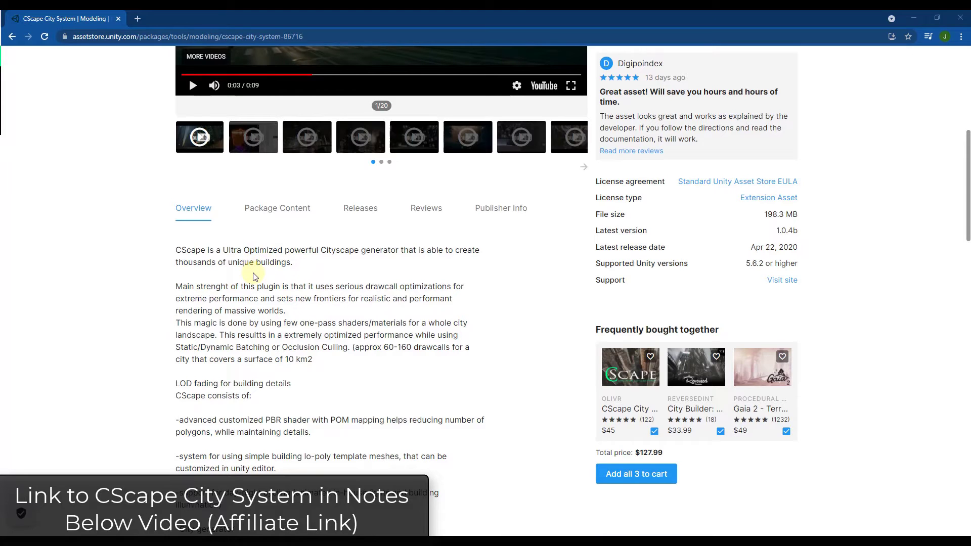
{"action": "scroll", "coordinate": [235, 289], "scroll_direction": "down", "scroll_amount": 2}
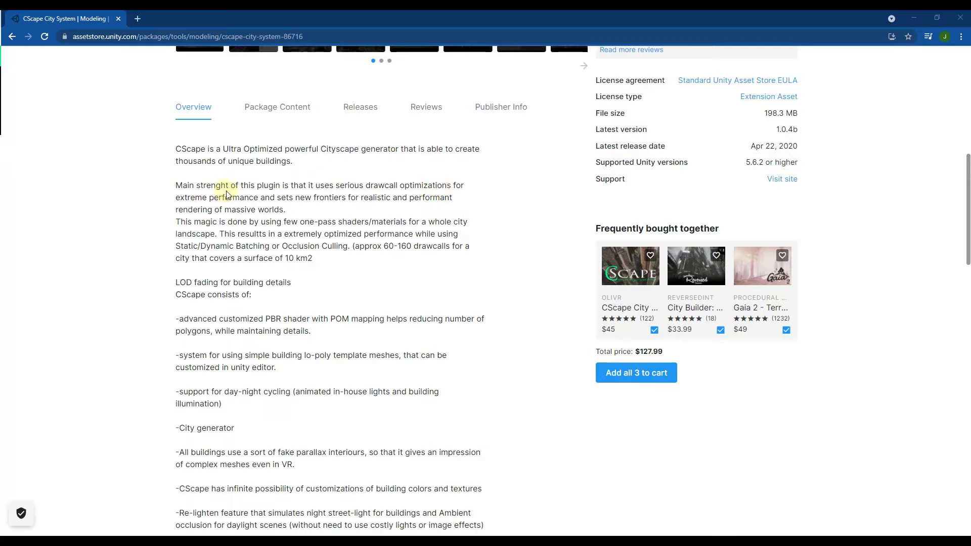
{"action": "scroll", "coordinate": [220, 272], "scroll_direction": "up", "scroll_amount": 1}
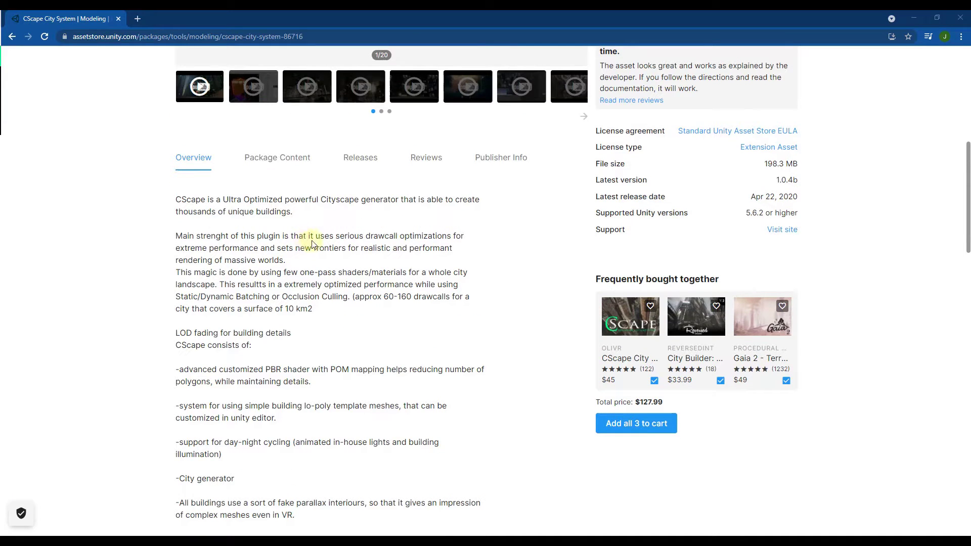
{"action": "left_click", "coordinate": [915, 18]}
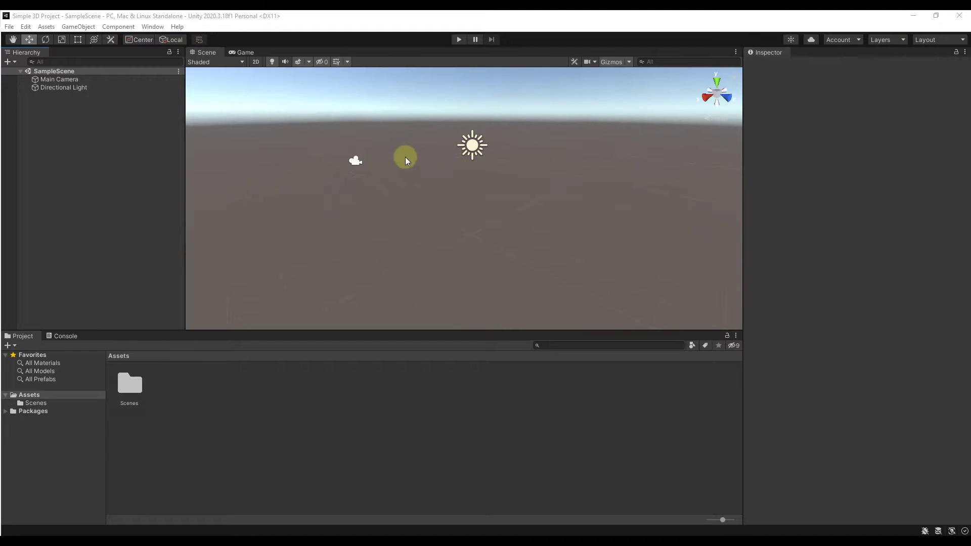
Open Package Manager on My Assets and show the CScape City System package details
{"action": "left_click", "coordinate": [152, 26]}
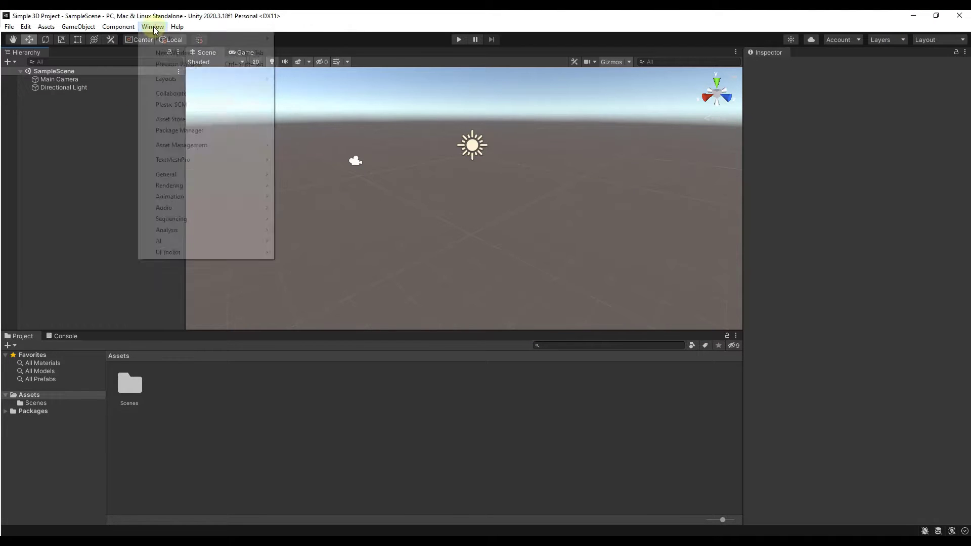
{"action": "left_click", "coordinate": [199, 130]}
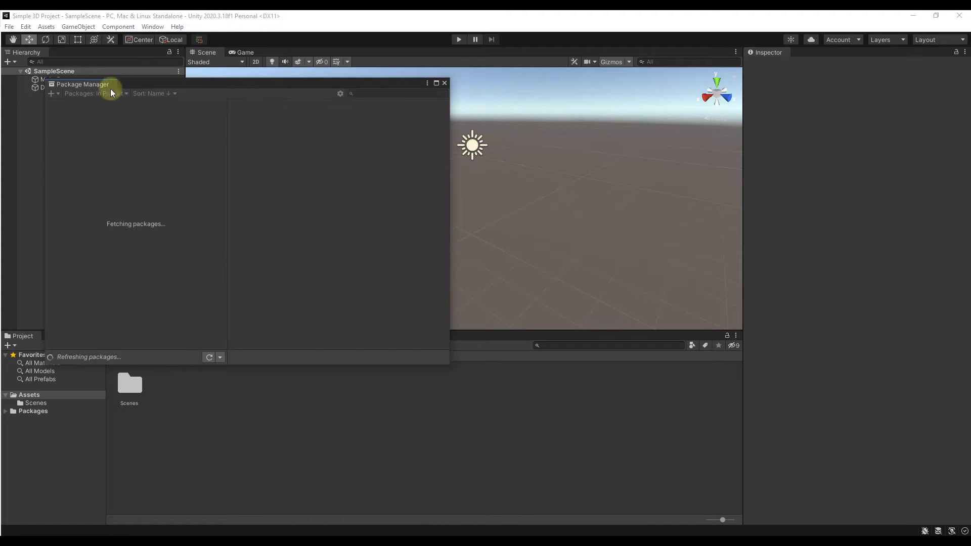
{"action": "left_click", "coordinate": [91, 93]}
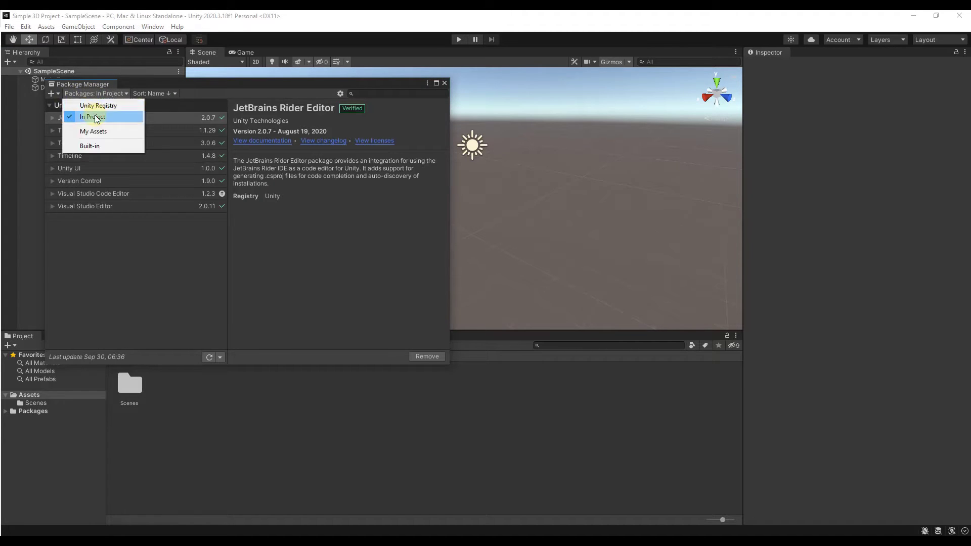
{"action": "left_click", "coordinate": [96, 130]}
{"action": "left_click", "coordinate": [101, 231]}
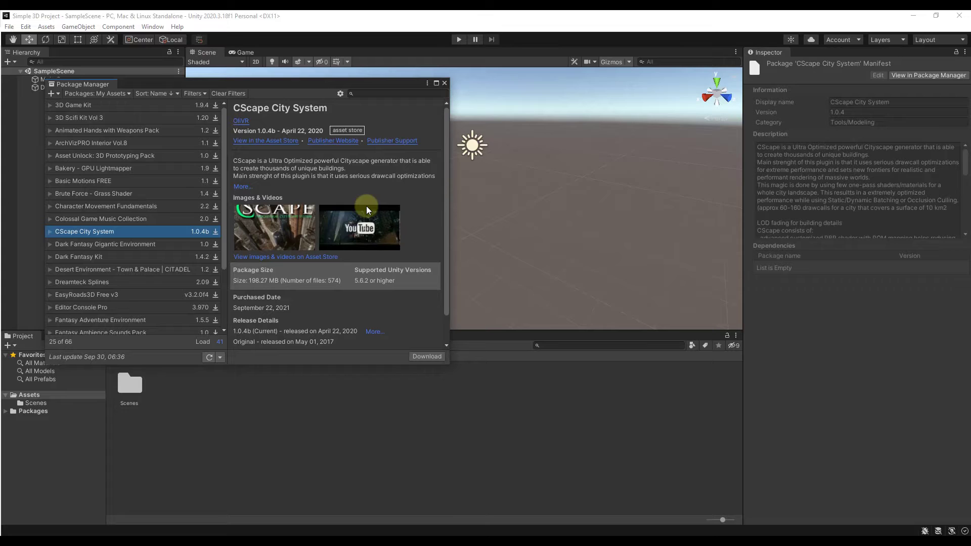
Import the CScape City System unitypackage via Assets > Import Package > Custom Package
{"action": "left_click", "coordinate": [444, 83]}
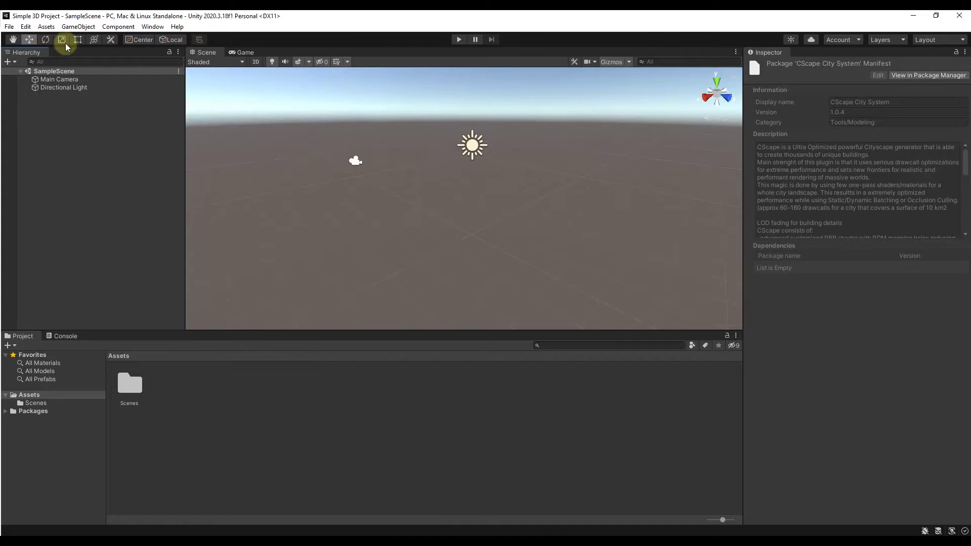
{"action": "left_click", "coordinate": [47, 26]}
{"action": "mouse_move", "coordinate": [86, 147]}
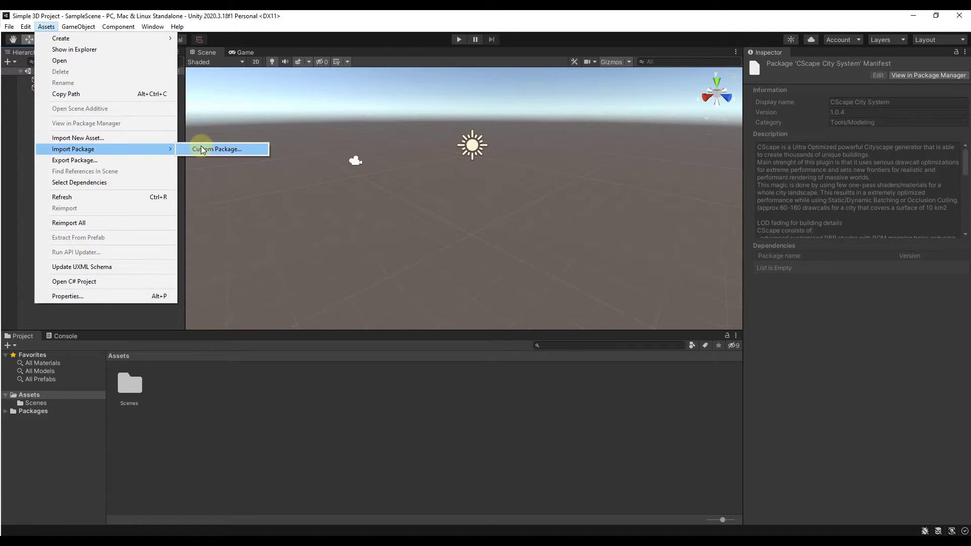
{"action": "left_click", "coordinate": [207, 149]}
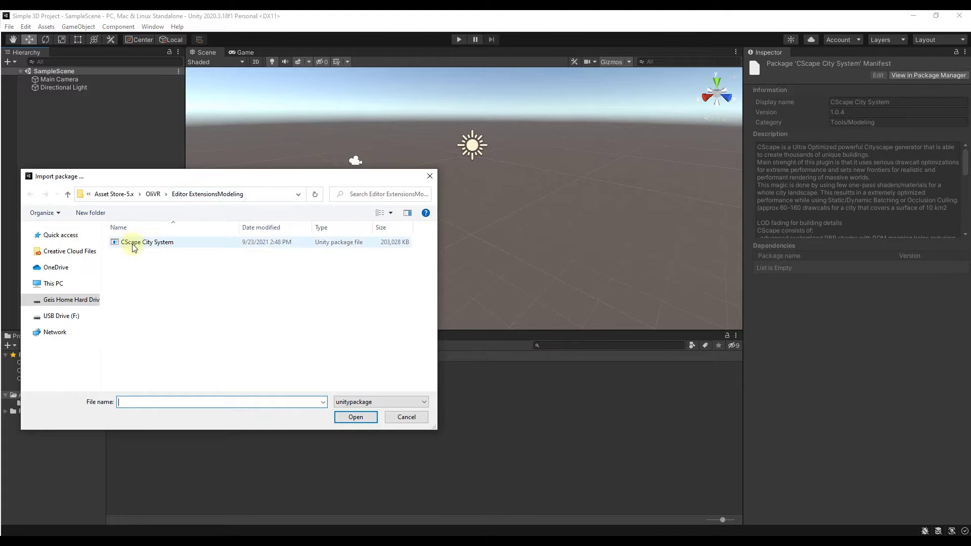
{"action": "left_click", "coordinate": [134, 247]}
{"action": "double_click", "coordinate": [134, 243]}
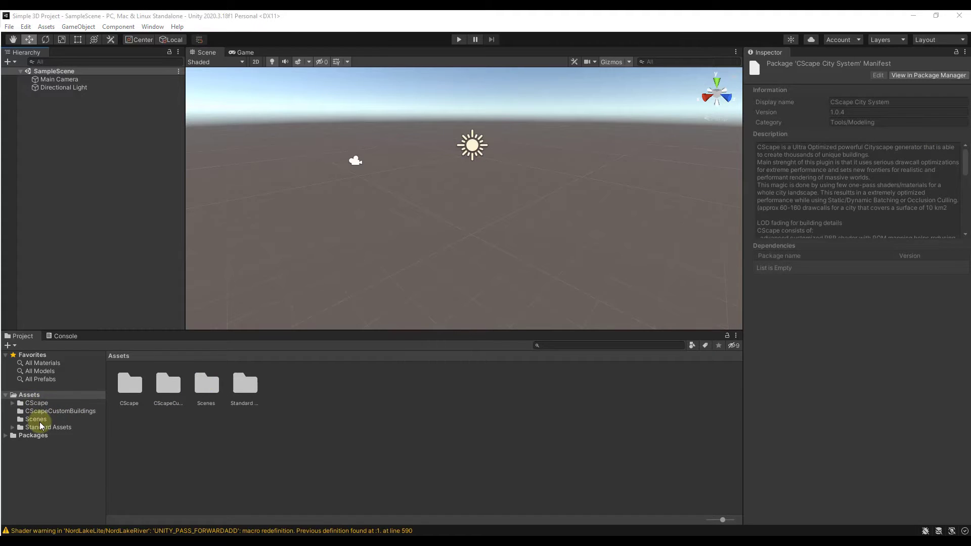
Create a CScape MegaCity from the Hierarchy context menu and tilt the Scene view skyward
{"action": "right_click", "coordinate": [75, 123]}
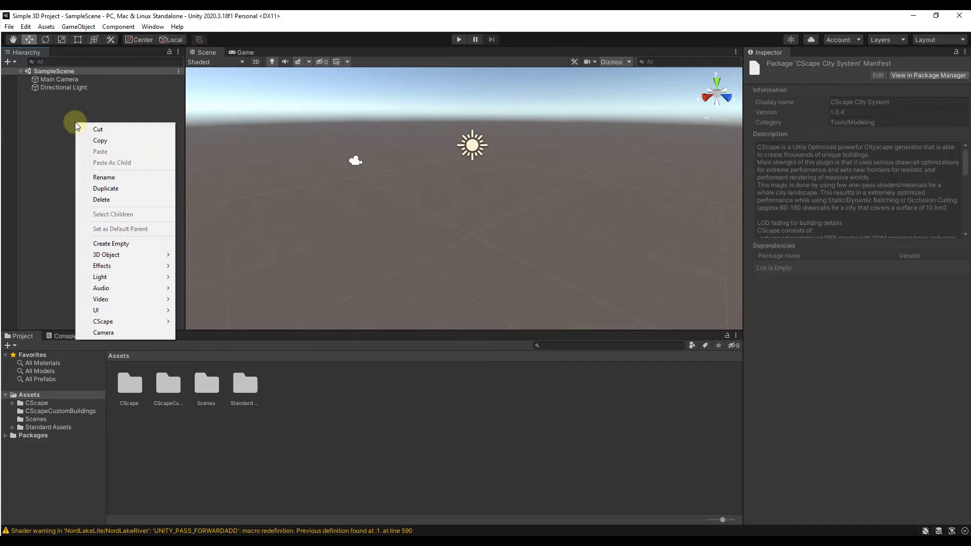
{"action": "mouse_move", "coordinate": [113, 322]}
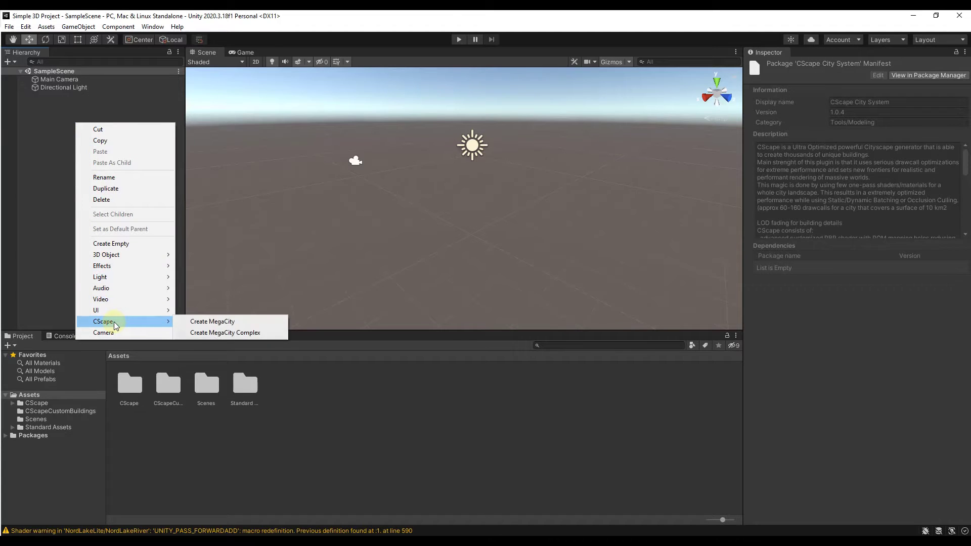
{"action": "left_click", "coordinate": [221, 324]}
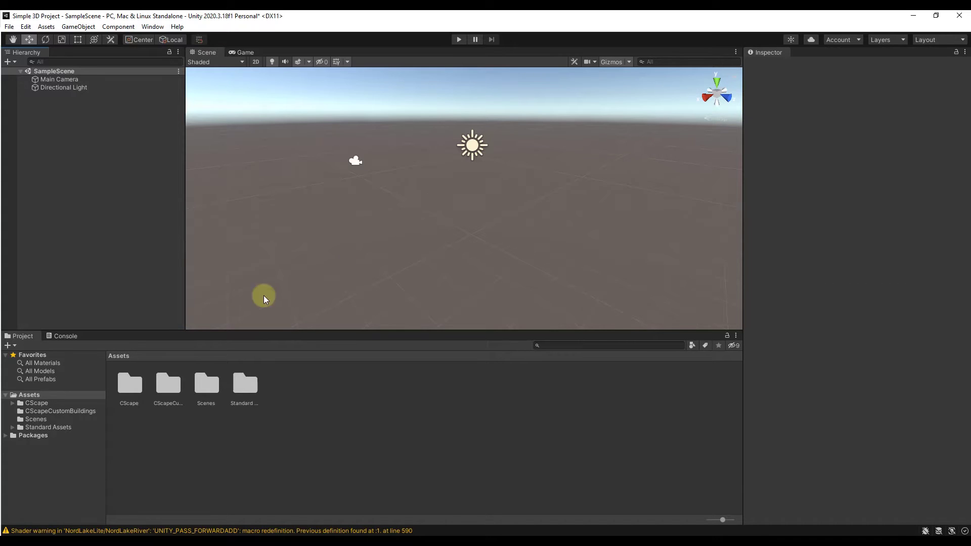
{"action": "right_click_drag", "start_coordinate": [512, 203], "coordinate": [56, 127]}
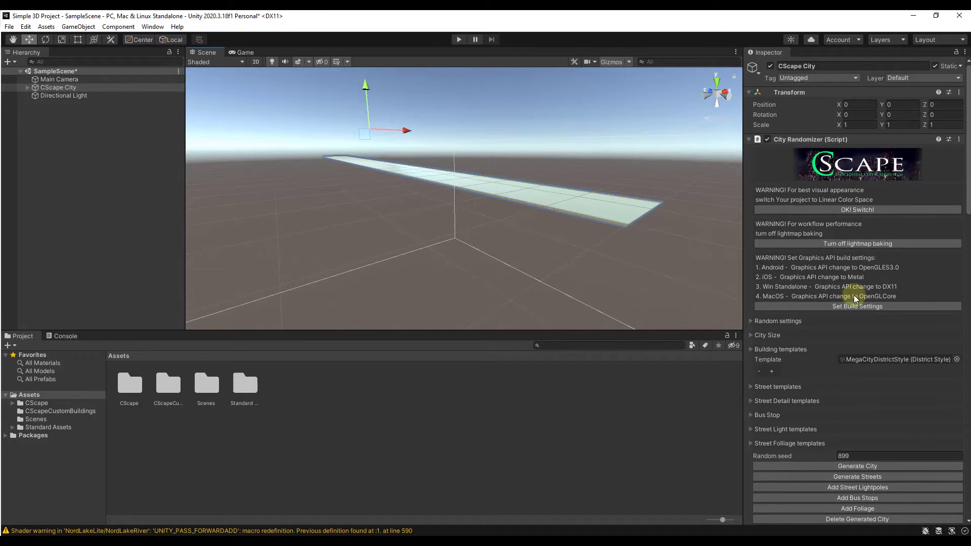
{"action": "left_click", "coordinate": [833, 305]}
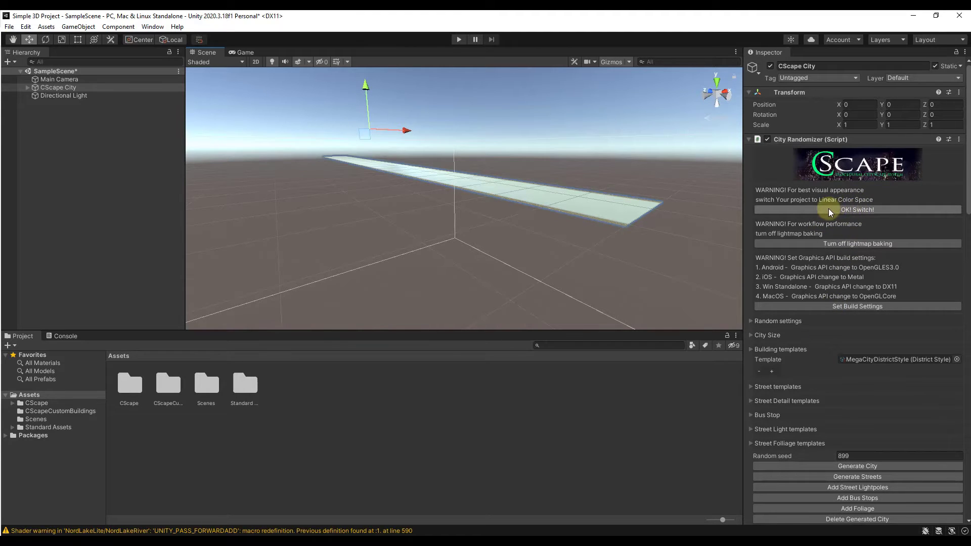
{"action": "left_click", "coordinate": [854, 210]}
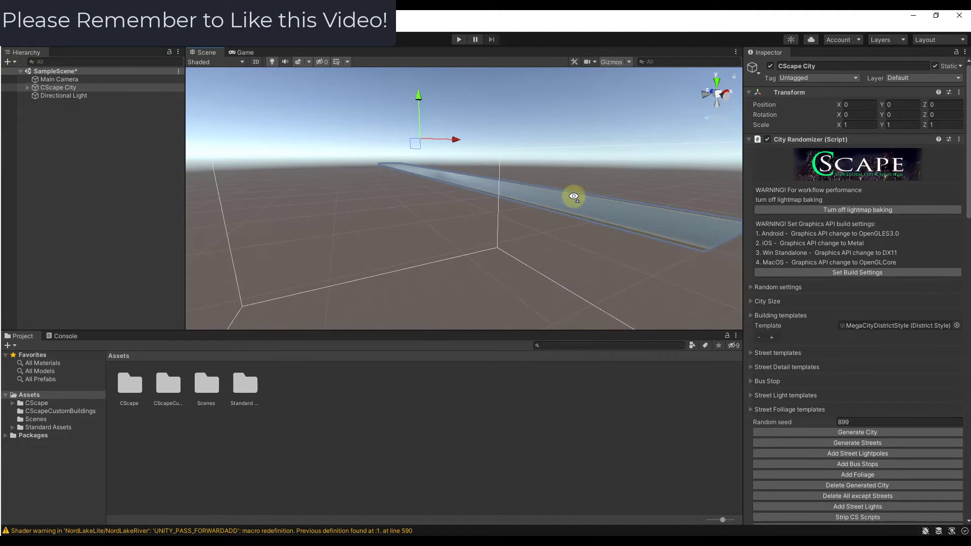
{"action": "left_click", "coordinate": [834, 209]}
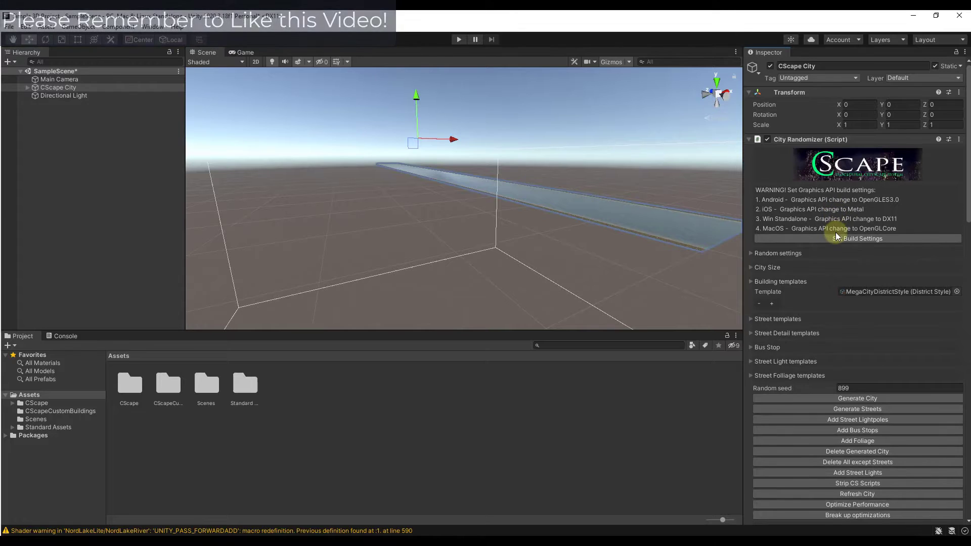
{"action": "scroll", "coordinate": [855, 207], "scroll_direction": "down", "scroll_amount": 4}
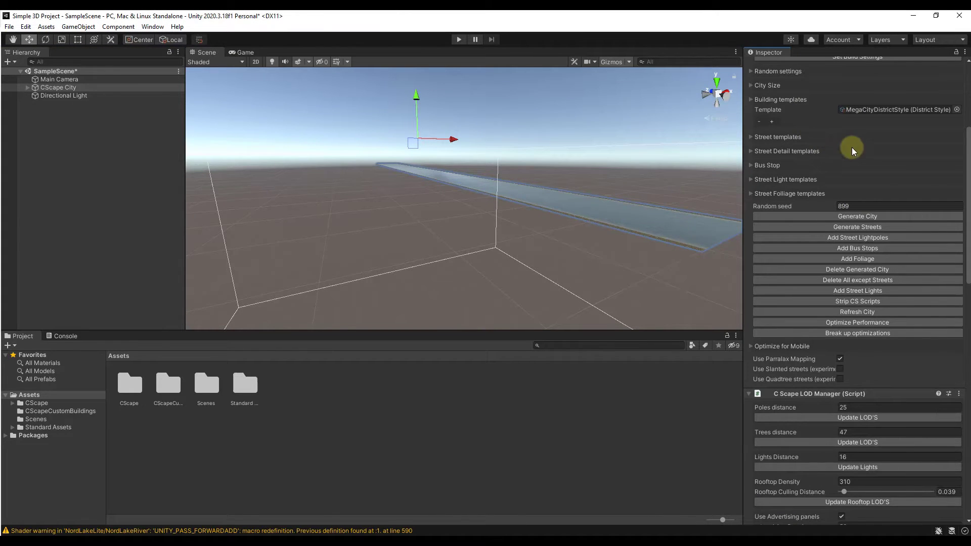
{"action": "left_click", "coordinate": [766, 85]}
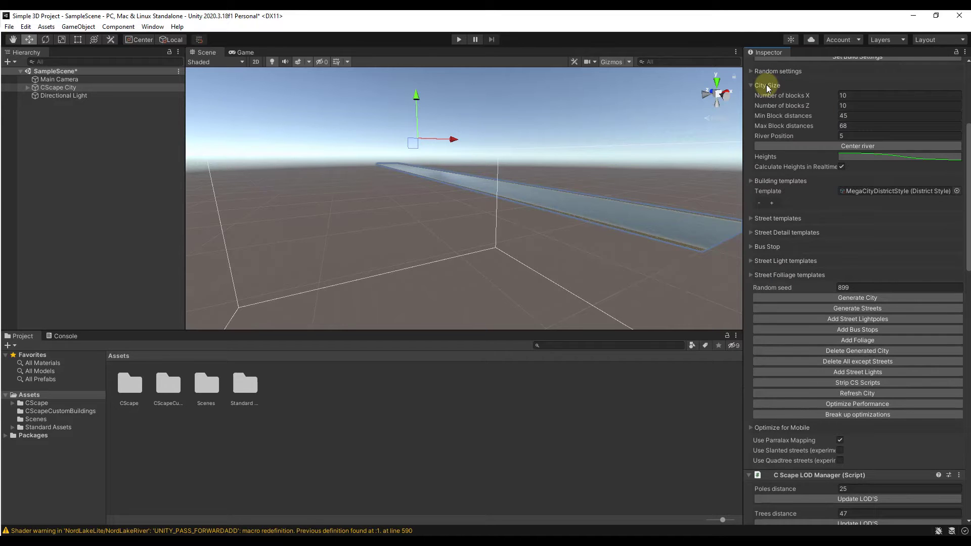
{"action": "left_click", "coordinate": [766, 85]}
{"action": "scroll", "coordinate": [809, 164], "scroll_direction": "up", "scroll_amount": 3}
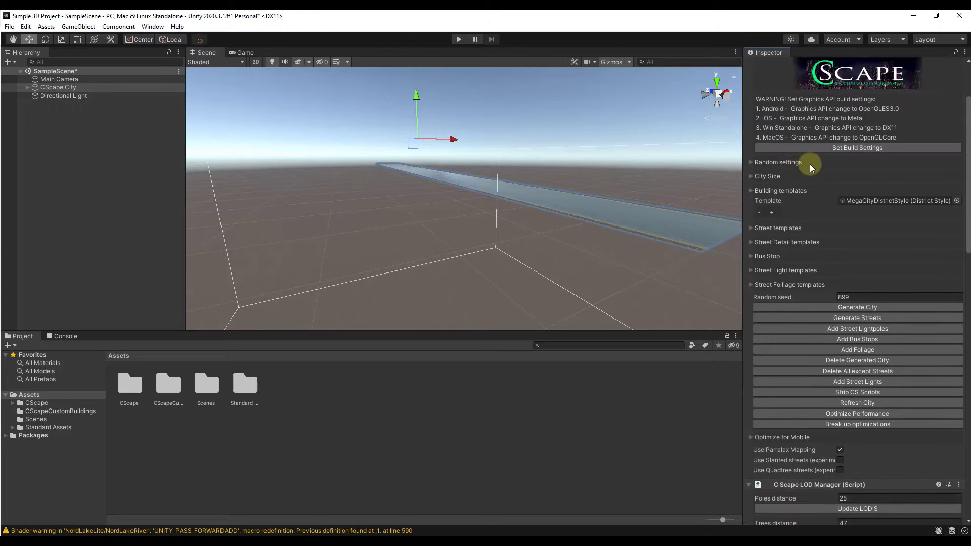
{"action": "left_click", "coordinate": [777, 164]}
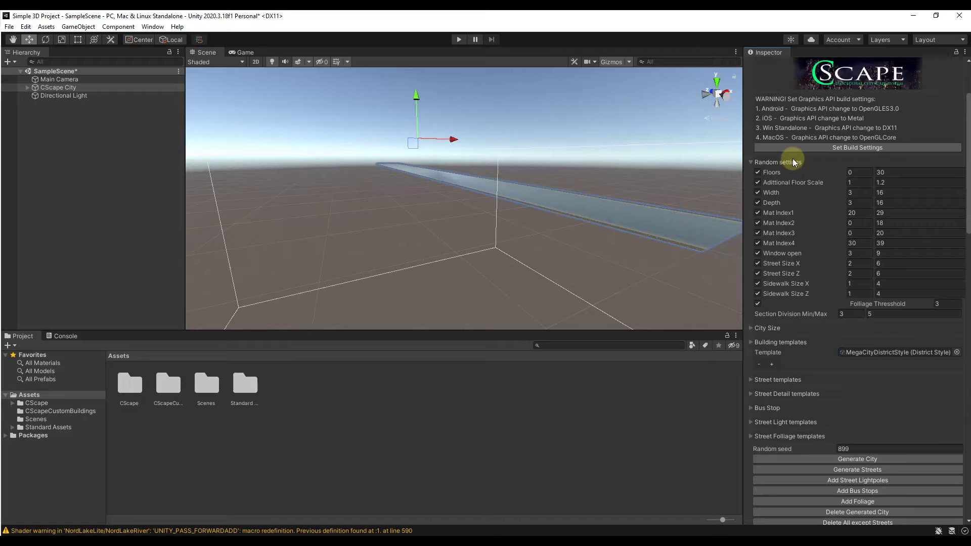
{"action": "left_click", "coordinate": [779, 162]}
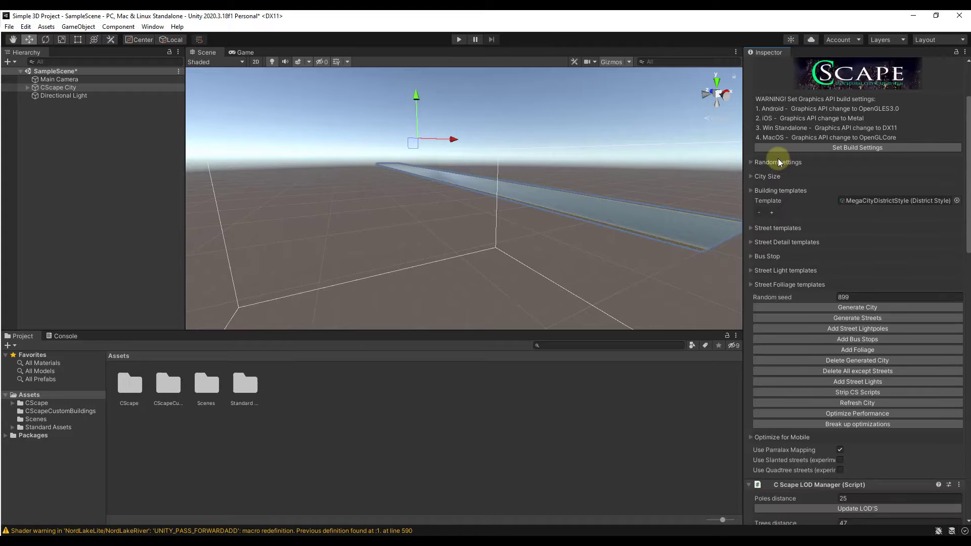
{"action": "left_click", "coordinate": [752, 230]}
{"action": "left_click", "coordinate": [752, 230]}
{"action": "right_click_drag", "start_coordinate": [580, 163], "coordinate": [612, 180]}
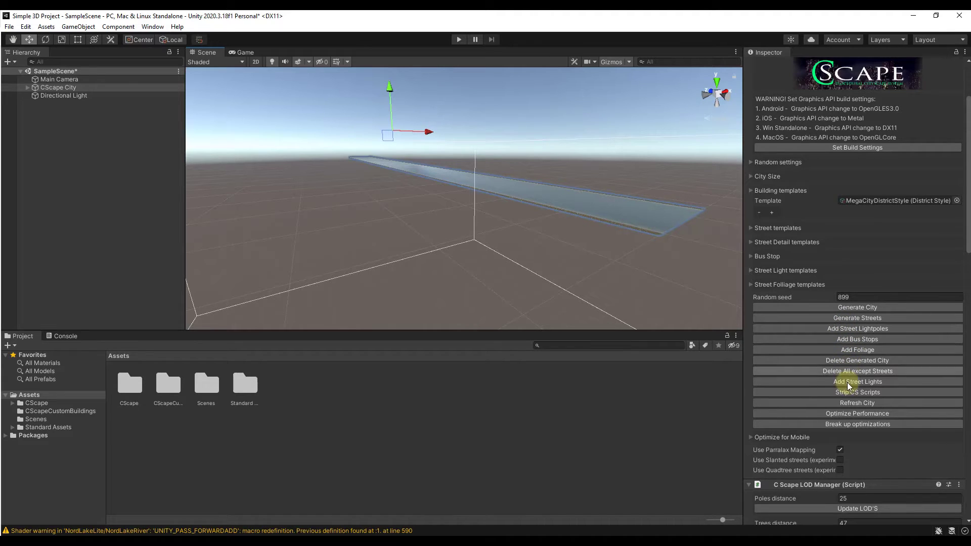
{"action": "right_click_drag", "start_coordinate": [602, 205], "coordinate": [646, 223]}
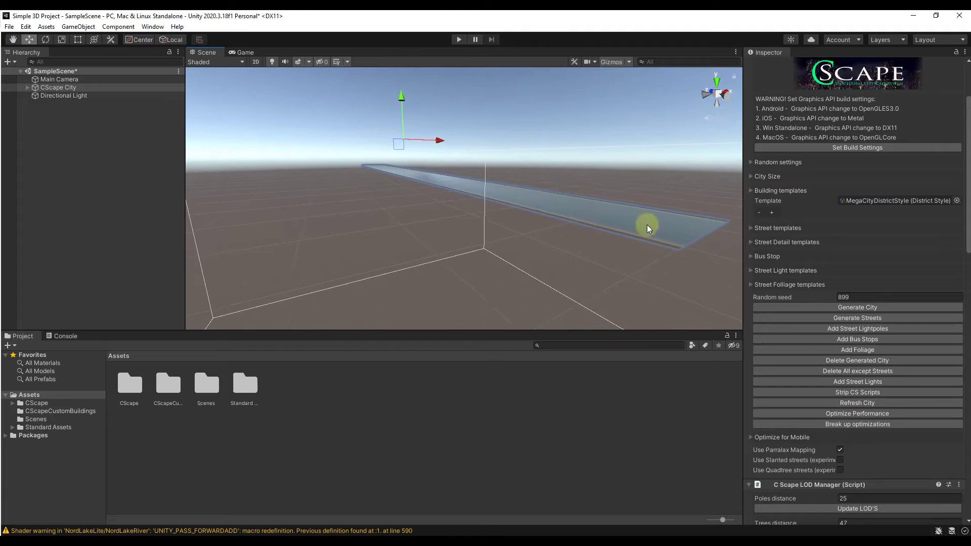
Run Generate City on the CScape City object and orbit the new skyscrapers
{"action": "left_click", "coordinate": [853, 307]}
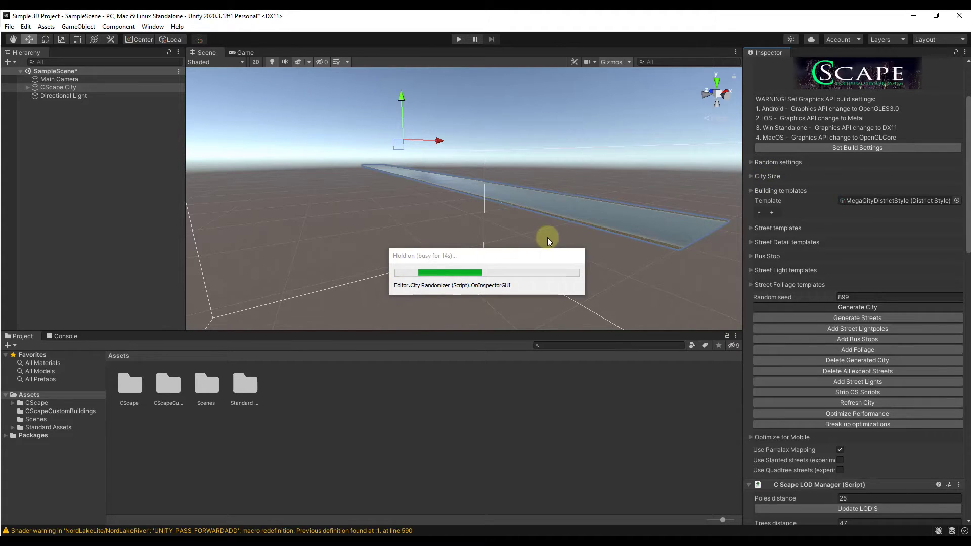
{"action": "right_click_drag", "start_coordinate": [400, 217], "coordinate": [390, 124]}
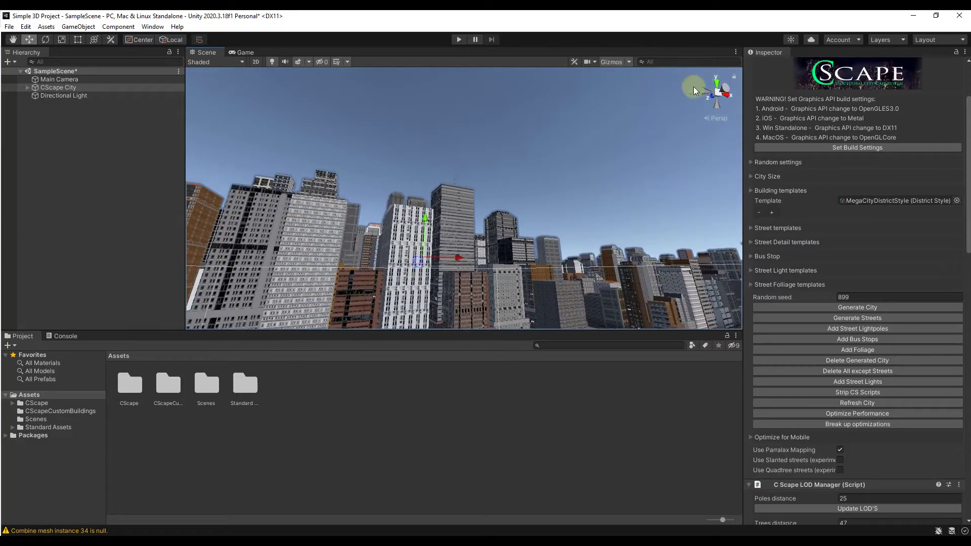
Tilt down over the city and fly forward along a street at ground level
{"action": "right_click_drag", "start_coordinate": [484, 200], "coordinate": [518, 221]}
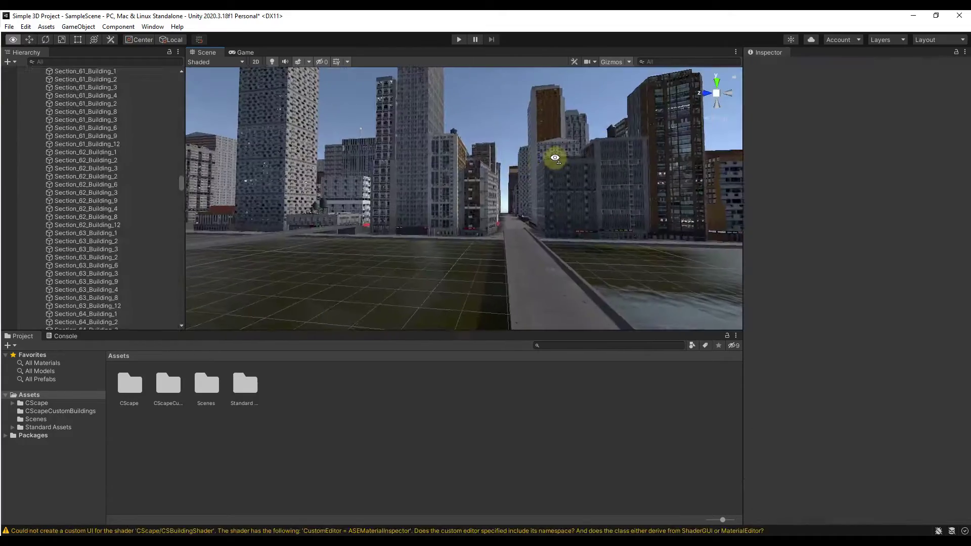
{"action": "right_click_drag", "start_coordinate": [555, 159], "coordinate": [481, 163]}
Select the corner building Section_61_Building_1 and frame the view on it
{"action": "left_click", "coordinate": [407, 153]}
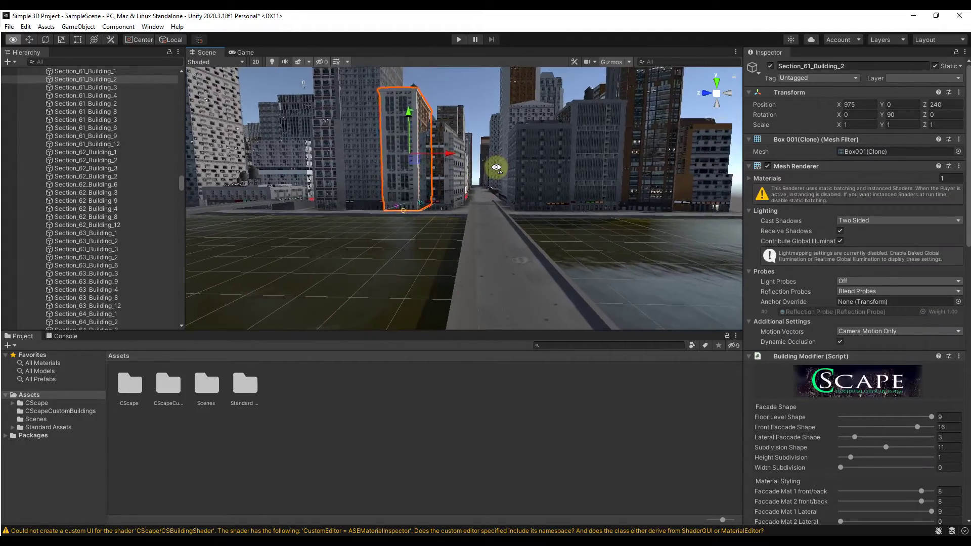
{"action": "right_click_drag", "start_coordinate": [496, 167], "coordinate": [420, 193]}
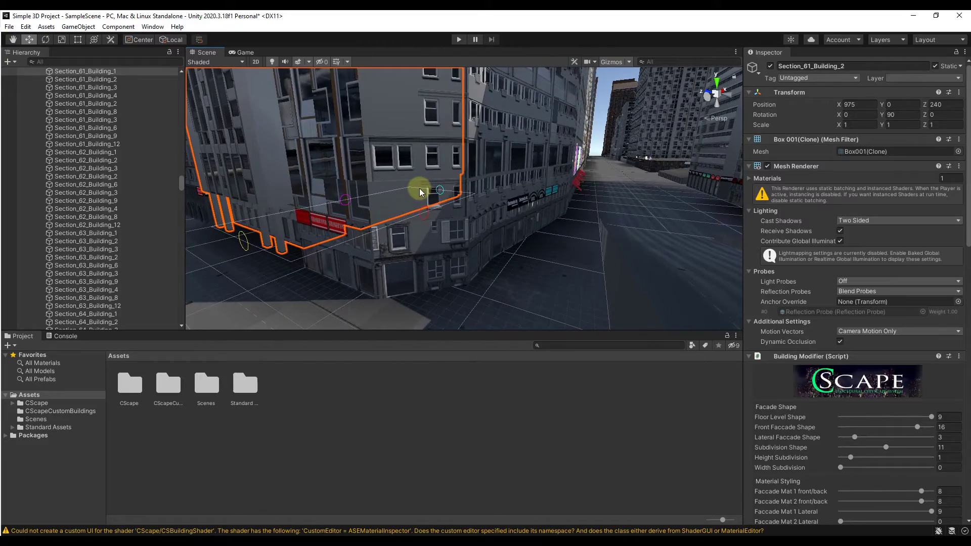
{"action": "left_click", "coordinate": [405, 234]}
{"action": "key", "text": "f"}
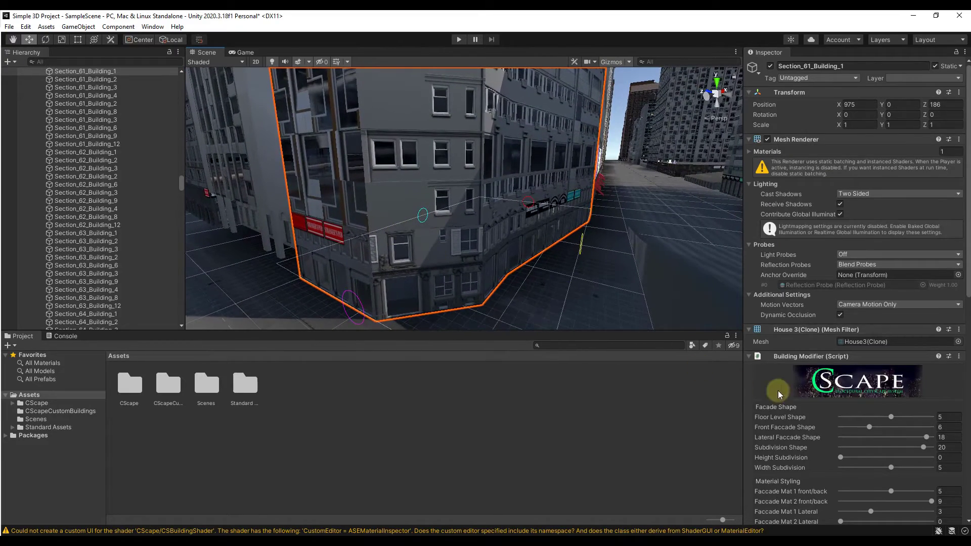
{"action": "scroll", "coordinate": [842, 372], "scroll_direction": "down", "scroll_amount": 5}
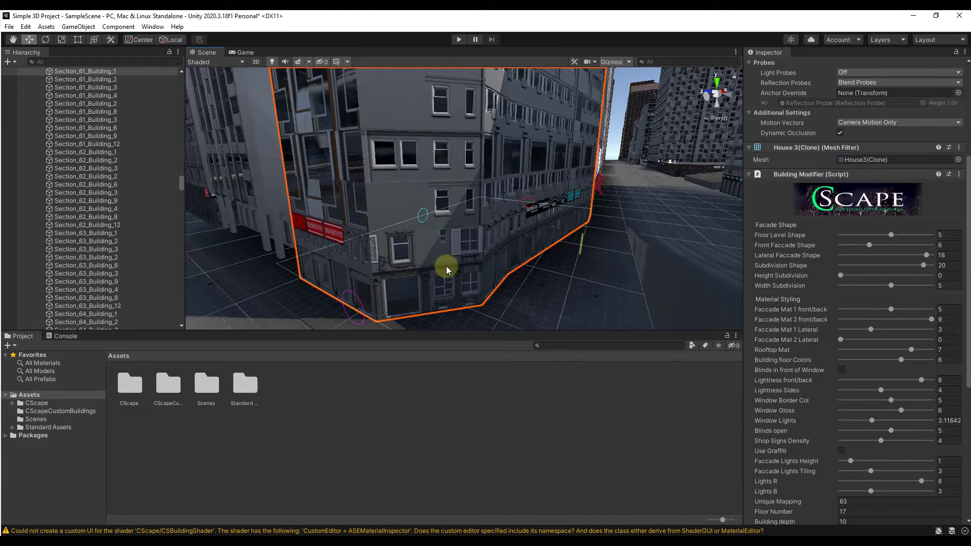
Change its Floor Level and Front Facade shapes and lower Lateral Facade Shape to 14
{"action": "mouse_move", "coordinate": [890, 235]}
{"action": "left_mouse_down"}
{"action": "mouse_move", "coordinate": [833, 233]}
{"action": "mouse_move", "coordinate": [906, 241]}
{"action": "left_mouse_up"}
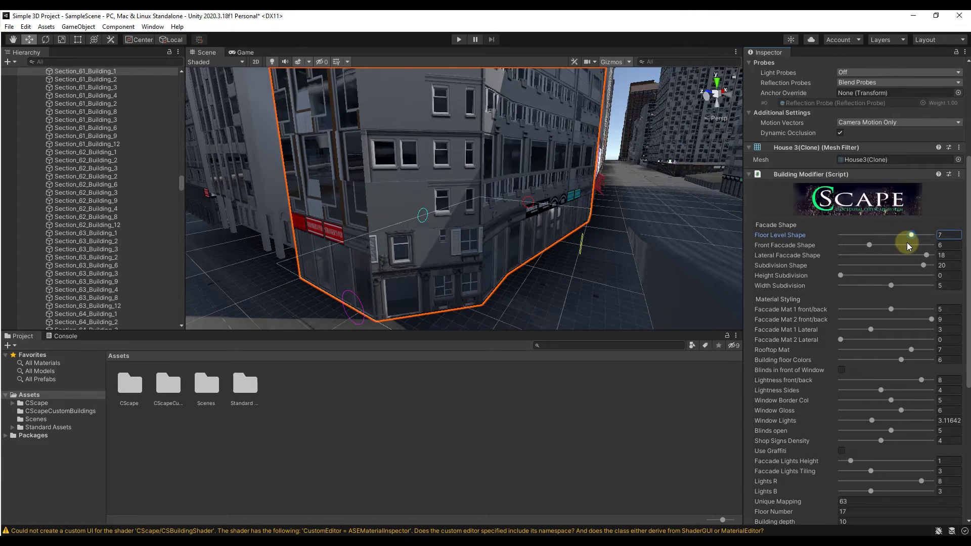
{"action": "left_click_drag", "start_coordinate": [556, 271], "coordinate": [552, 256], "text": "alt"}
{"action": "left_click_drag", "start_coordinate": [884, 247], "coordinate": [869, 248]}
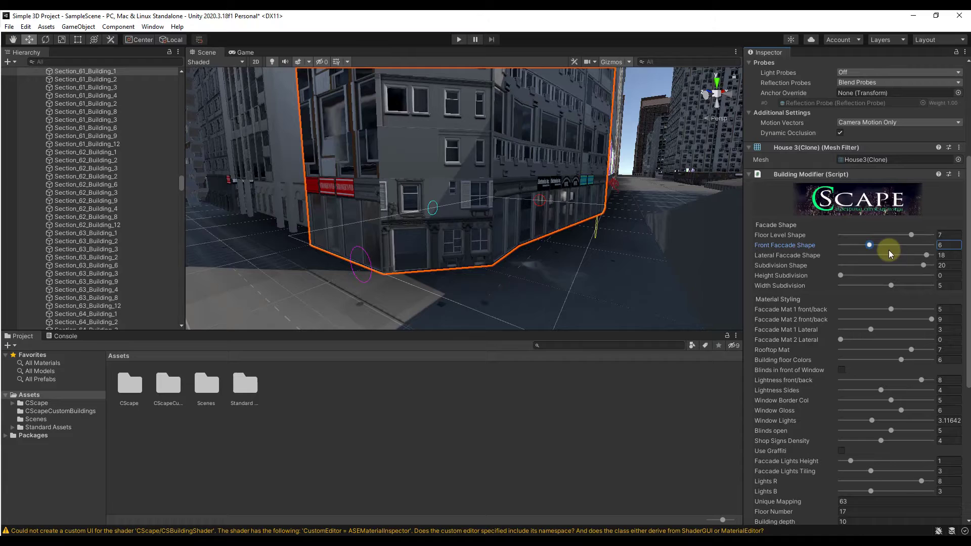
{"action": "left_click_drag", "start_coordinate": [928, 257], "coordinate": [879, 267]}
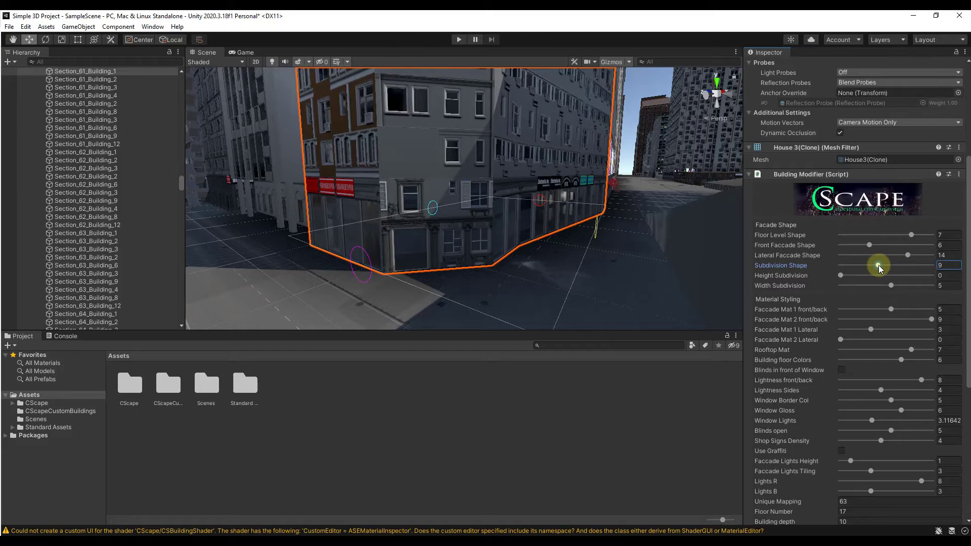
{"action": "right_click_drag", "start_coordinate": [555, 187], "coordinate": [647, 169]}
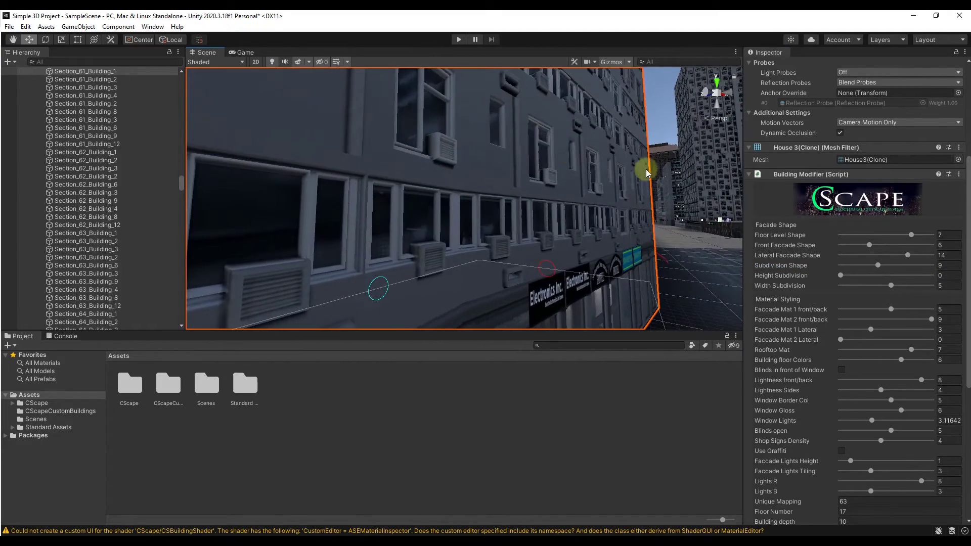
Reduce Width Subdivision and lower Subdivision Shape from 9 to 6
{"action": "left_click_drag", "start_coordinate": [835, 286], "coordinate": [939, 286]}
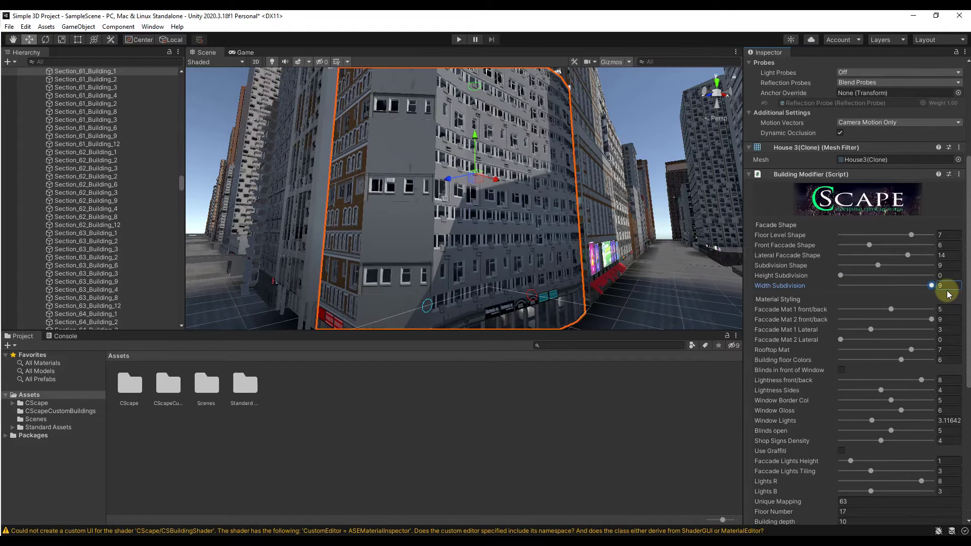
{"action": "left_click", "coordinate": [842, 286]}
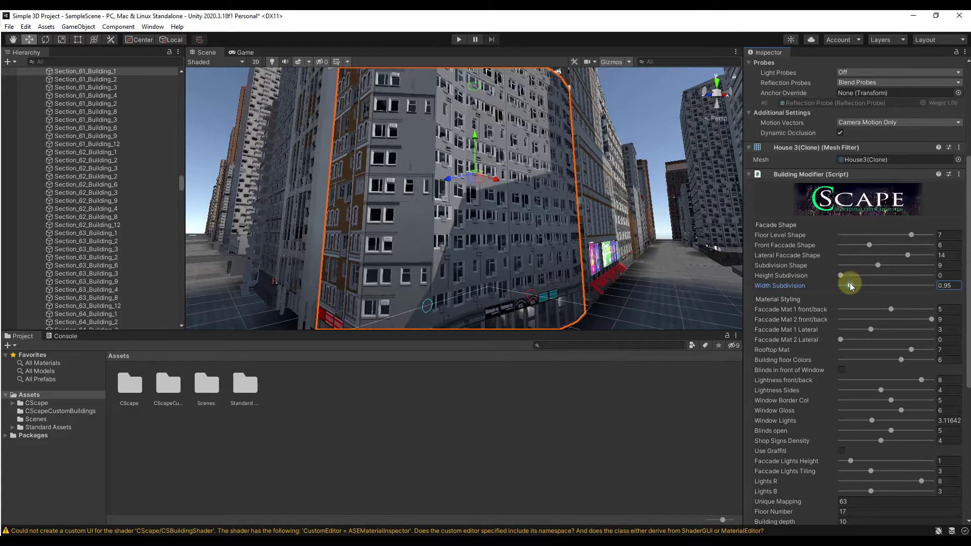
{"action": "left_click_drag", "start_coordinate": [879, 265], "coordinate": [865, 263]}
{"action": "left_click_drag", "start_coordinate": [534, 226], "coordinate": [478, 200], "text": "alt"}
On Section_61_Building_3, raise Floor Level Shape from 1 to 6 and shrink its depth
{"action": "left_click", "coordinate": [377, 202]}
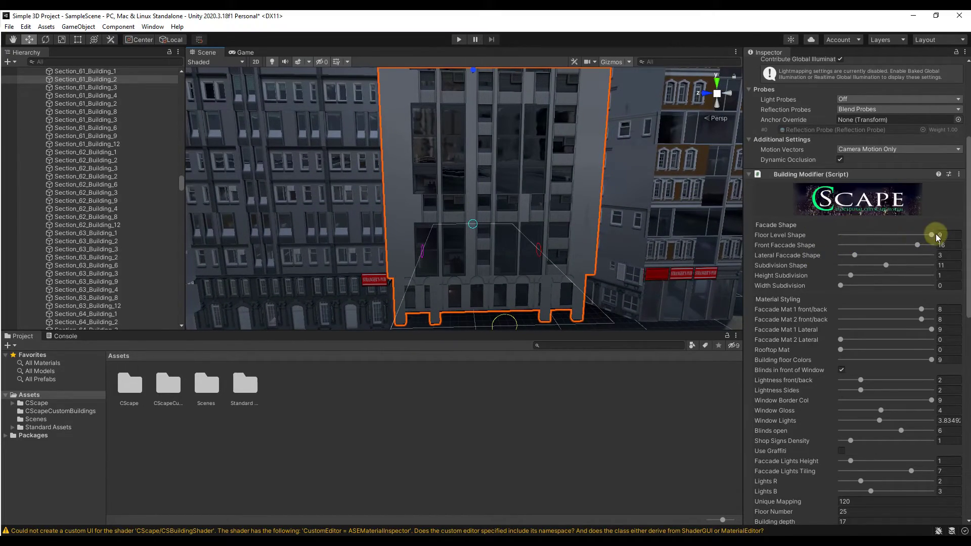
{"action": "left_click", "coordinate": [351, 207]}
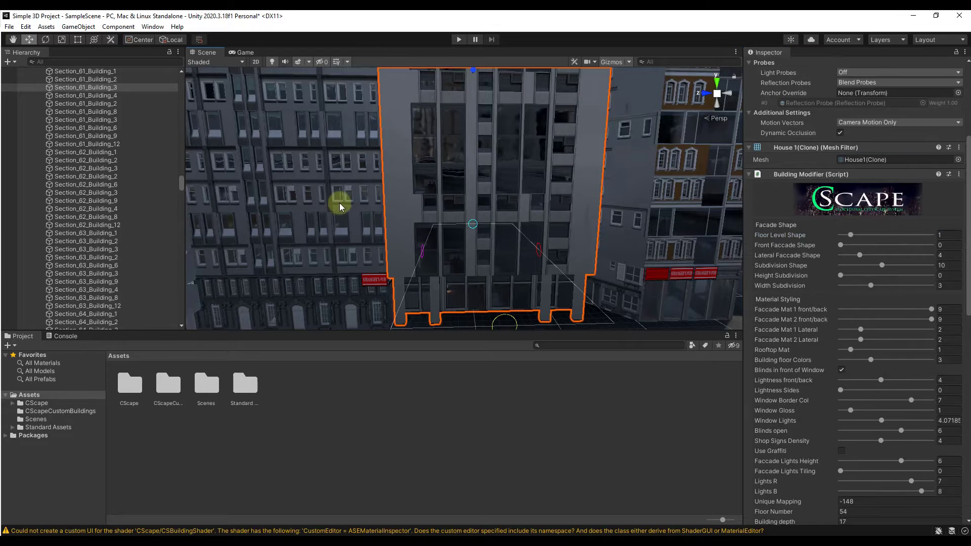
{"action": "left_click_drag", "start_coordinate": [857, 235], "coordinate": [901, 234]}
{"action": "left_click_drag", "start_coordinate": [565, 283], "coordinate": [423, 175], "text": "alt"}
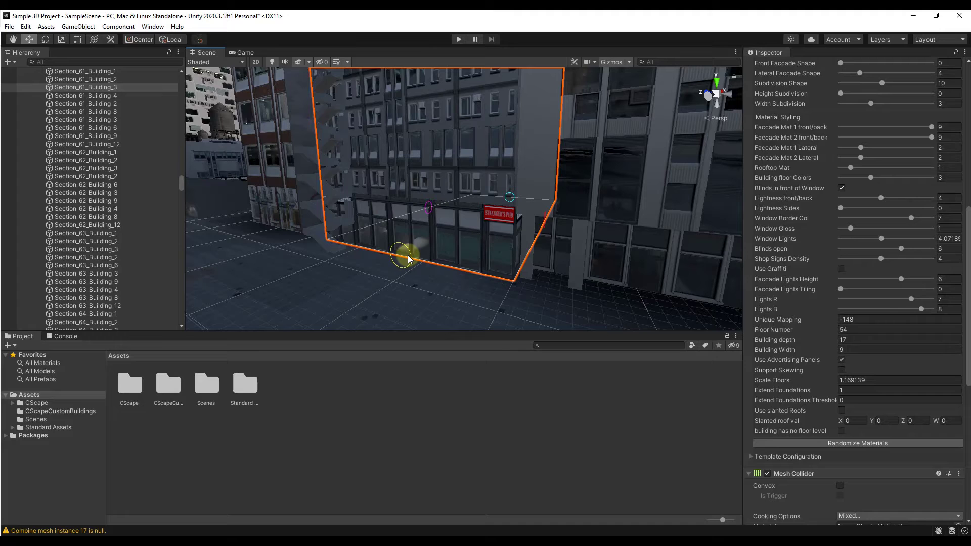
{"action": "left_click_drag", "start_coordinate": [408, 256], "coordinate": [386, 288]}
Shrink Section_62_Building_1's depth with the Scene handle, testing then restoring a taller height
{"action": "left_click", "coordinate": [390, 291]}
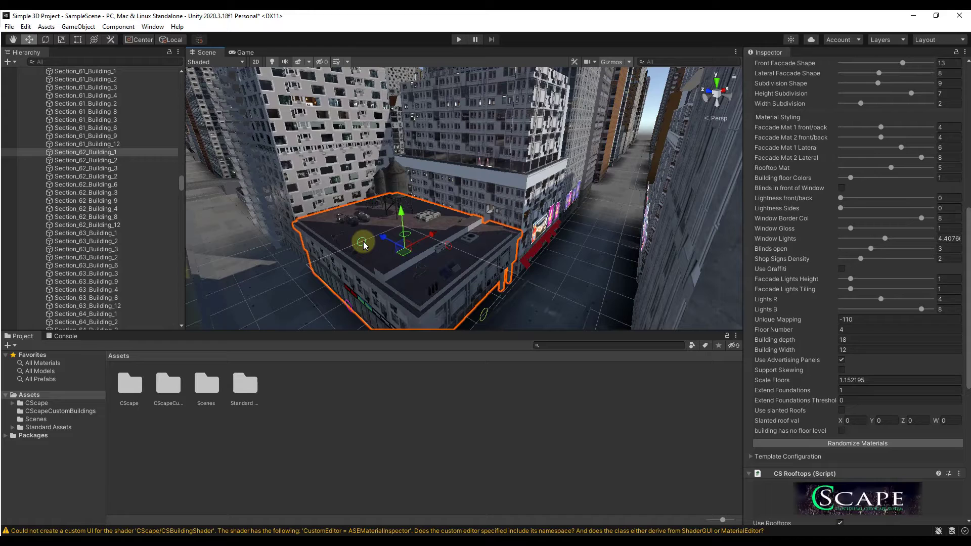
{"action": "left_click_drag", "start_coordinate": [364, 241], "coordinate": [589, 304], "text": "alt"}
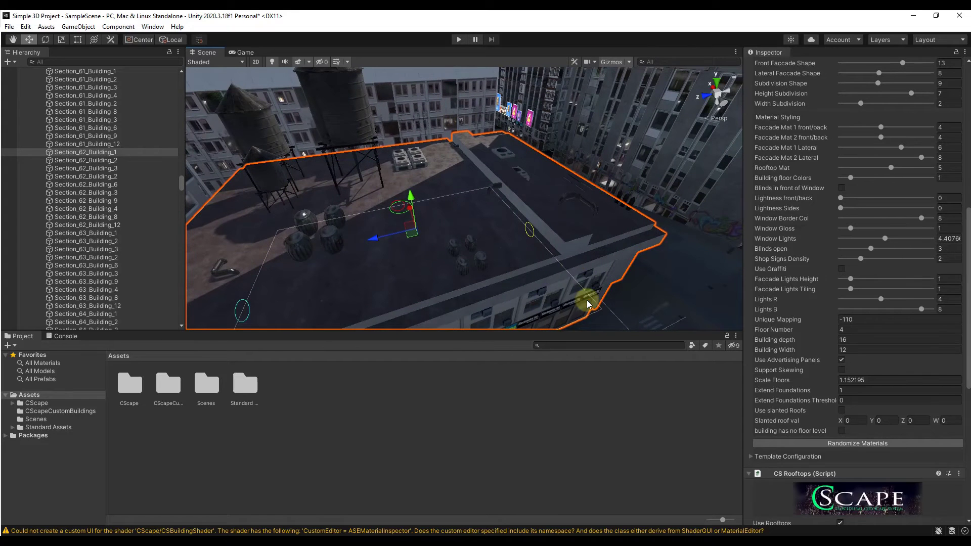
{"action": "mouse_move", "coordinate": [532, 233]}
{"action": "left_mouse_down"}
{"action": "mouse_move", "coordinate": [509, 239]}
{"action": "mouse_move", "coordinate": [551, 235]}
{"action": "mouse_move", "coordinate": [511, 245]}
{"action": "mouse_move", "coordinate": [526, 244]}
{"action": "left_mouse_up"}
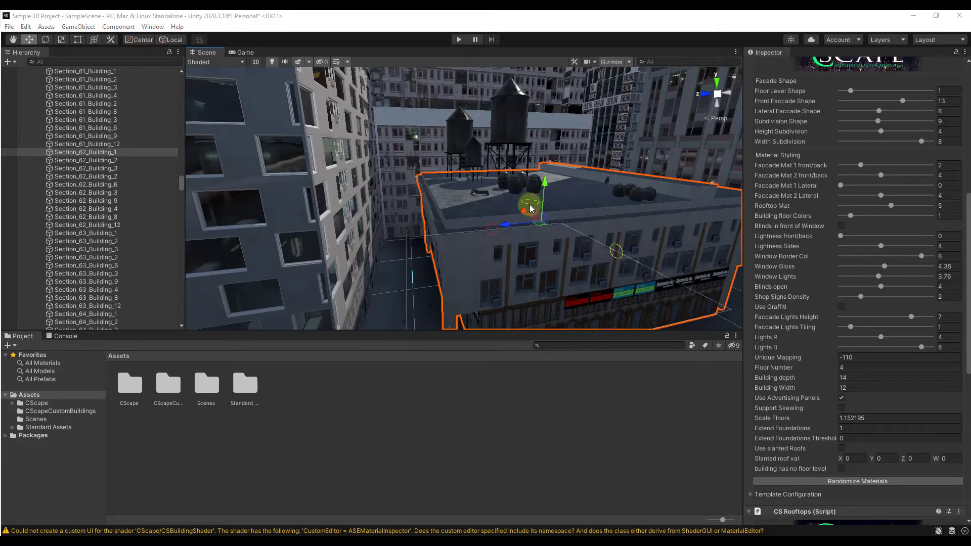
{"action": "left_click_drag", "start_coordinate": [530, 209], "coordinate": [567, 182]}
Edit the building's Floor Number field and zoom in toward its facade
{"action": "left_click", "coordinate": [854, 367]}
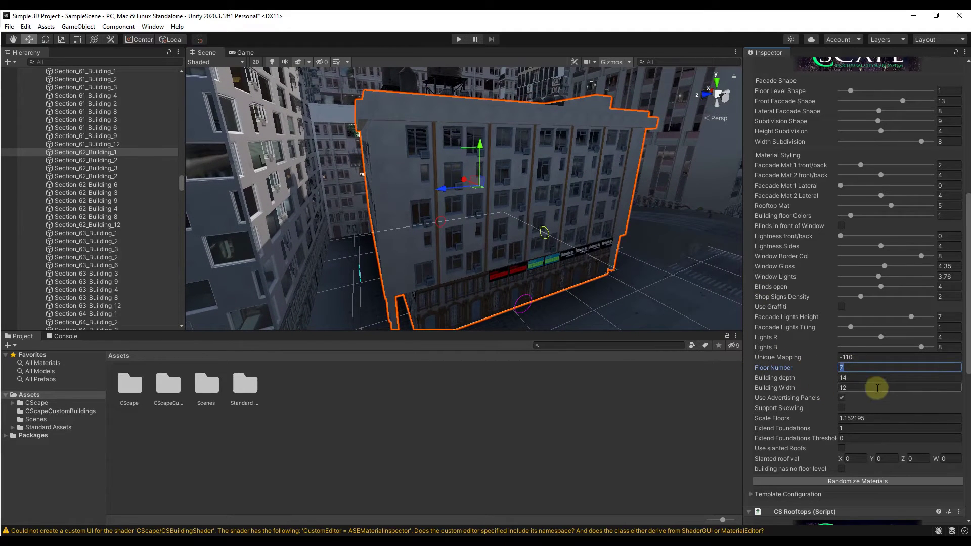
{"action": "type", "text": "8"}
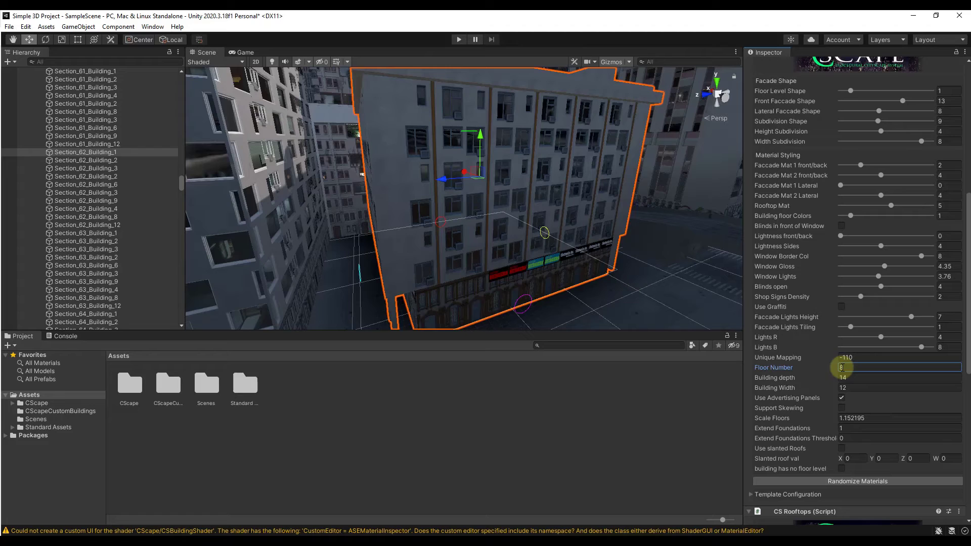
{"action": "type", "text": "4"}
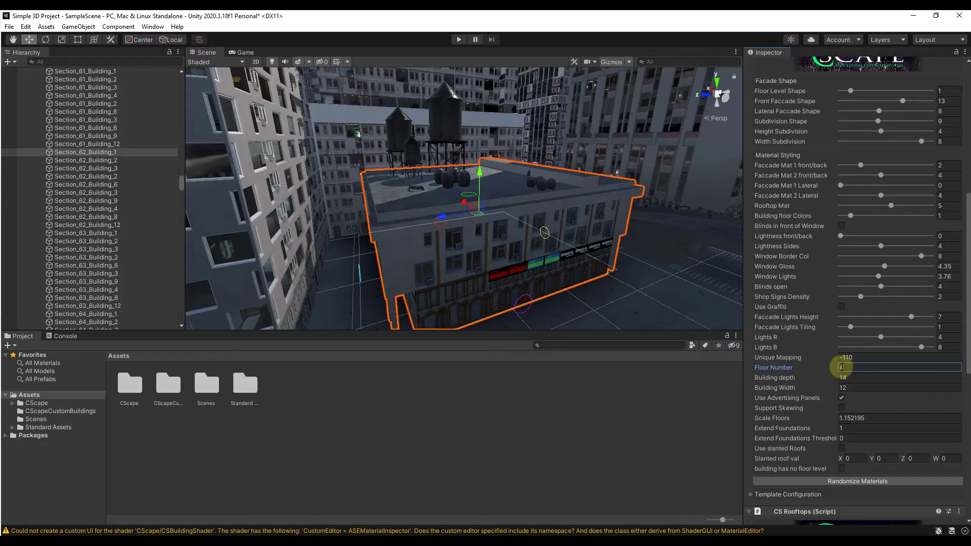
{"action": "type", "text": "12"}
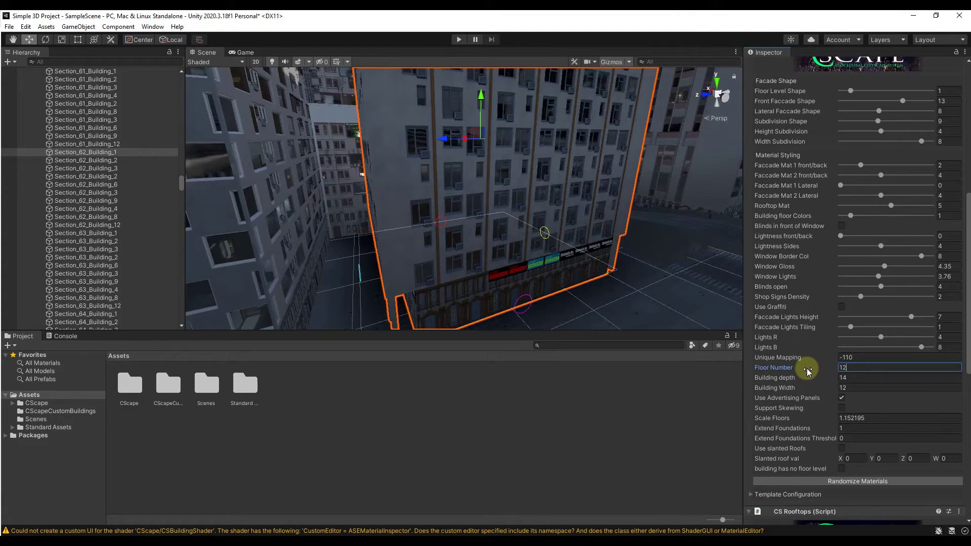
{"action": "left_click_drag", "start_coordinate": [498, 220], "coordinate": [487, 201], "text": "alt"}
{"action": "scroll", "coordinate": [494, 199], "scroll_direction": "up", "scroll_amount": 10, "text": "alt"}
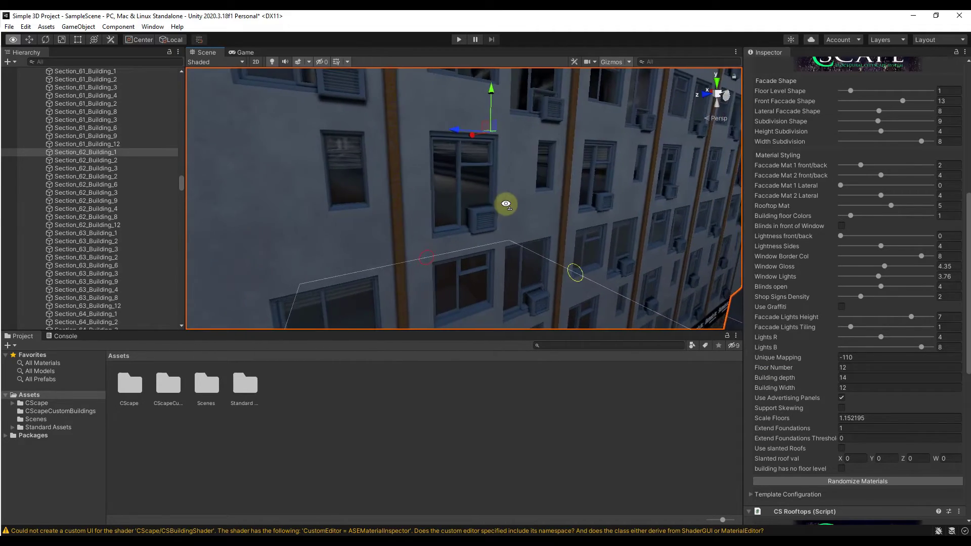
{"action": "scroll", "coordinate": [502, 211], "scroll_direction": "up", "scroll_amount": 5, "text": "alt"}
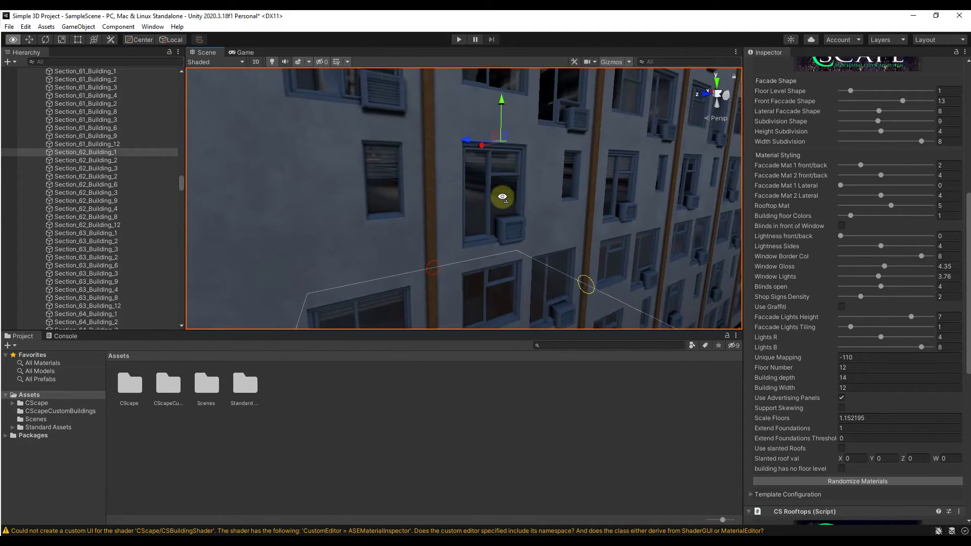
{"action": "left_click_drag", "start_coordinate": [502, 194], "coordinate": [534, 188], "text": "alt"}
Reselect Section_62_Building_1 and set its Blinds open value to 3.3
{"action": "left_click", "coordinate": [533, 188]}
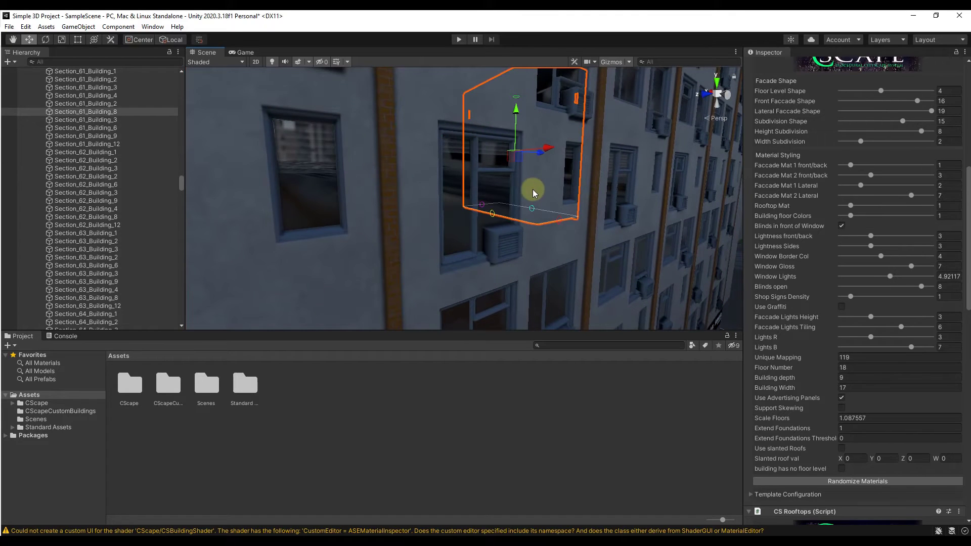
{"action": "left_click", "coordinate": [460, 171]}
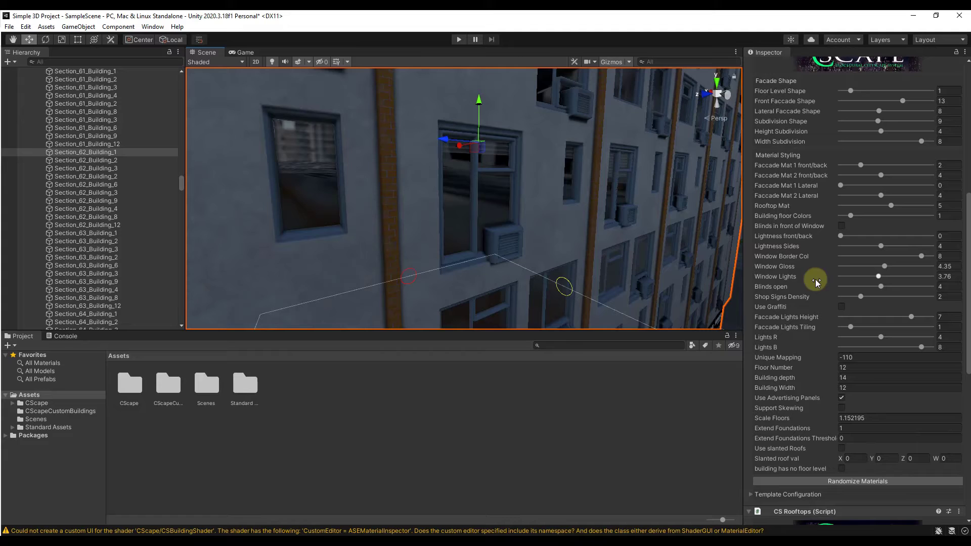
{"action": "mouse_move", "coordinate": [881, 286]}
{"action": "left_mouse_down"}
{"action": "mouse_move", "coordinate": [900, 286]}
{"action": "mouse_move", "coordinate": [842, 290]}
{"action": "mouse_move", "coordinate": [882, 290]}
{"action": "mouse_move", "coordinate": [849, 292]}
{"action": "mouse_move", "coordinate": [874, 295]}
{"action": "left_mouse_up"}
{"action": "right_click_drag", "start_coordinate": [460, 213], "coordinate": [456, 244]}
Select the river street Street_1_5 and change its Material ID 1 to 3
{"action": "left_click", "coordinate": [477, 223]}
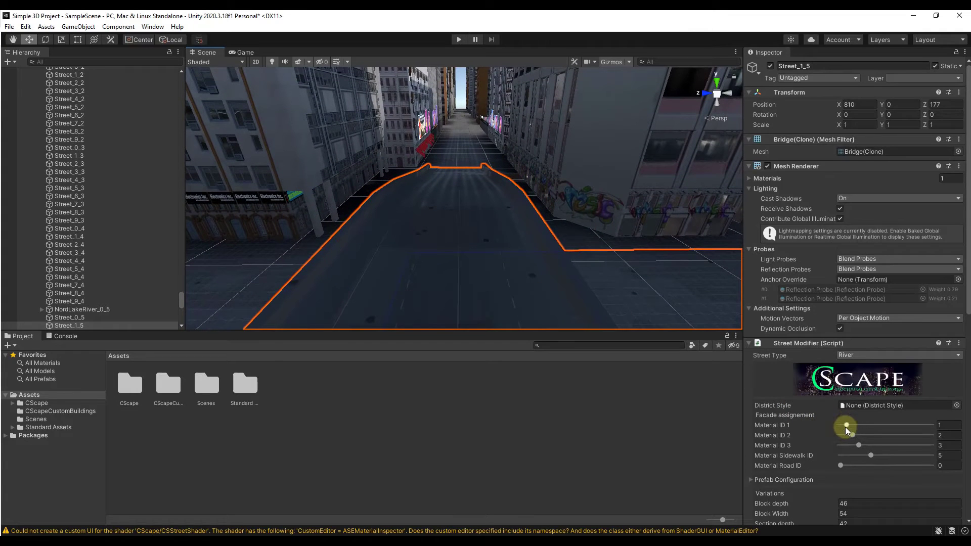
{"action": "left_click_drag", "start_coordinate": [846, 428], "coordinate": [910, 444]}
{"action": "right_click_drag", "start_coordinate": [549, 302], "coordinate": [494, 197]}
Fly back along the street and select the CScape City generator object
{"action": "key", "text": "w"}
{"action": "scroll", "coordinate": [154, 233], "scroll_direction": "up", "scroll_amount": 6}
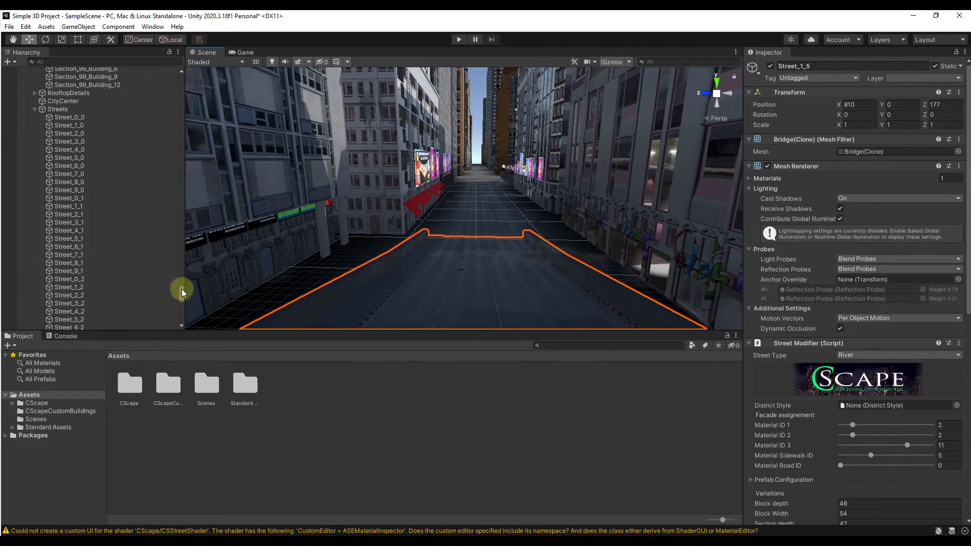
{"action": "left_click_drag", "start_coordinate": [181, 289], "coordinate": [151, 76]}
{"action": "left_click", "coordinate": [43, 87]}
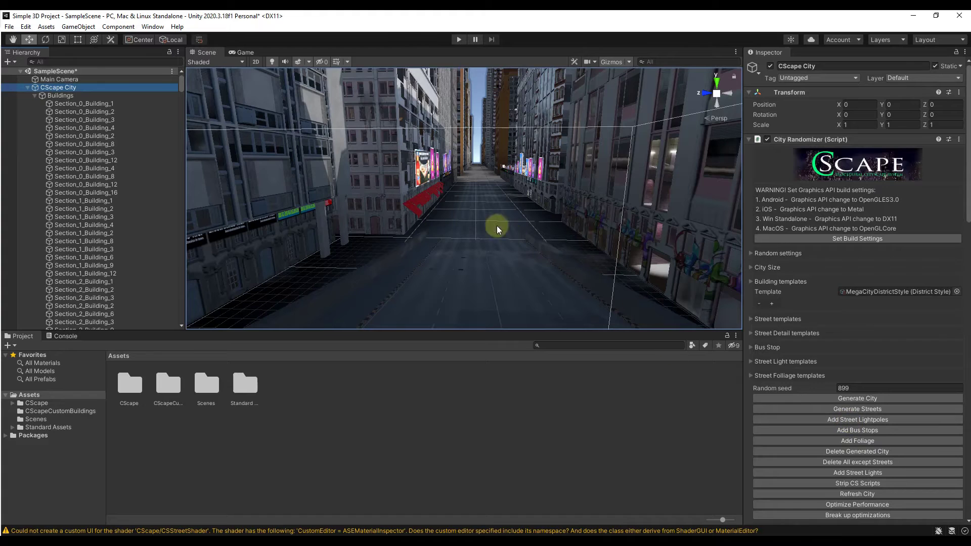
Add street lightpoles to the city from the City Randomizer and fly down the street to view them
{"action": "left_click", "coordinate": [852, 421]}
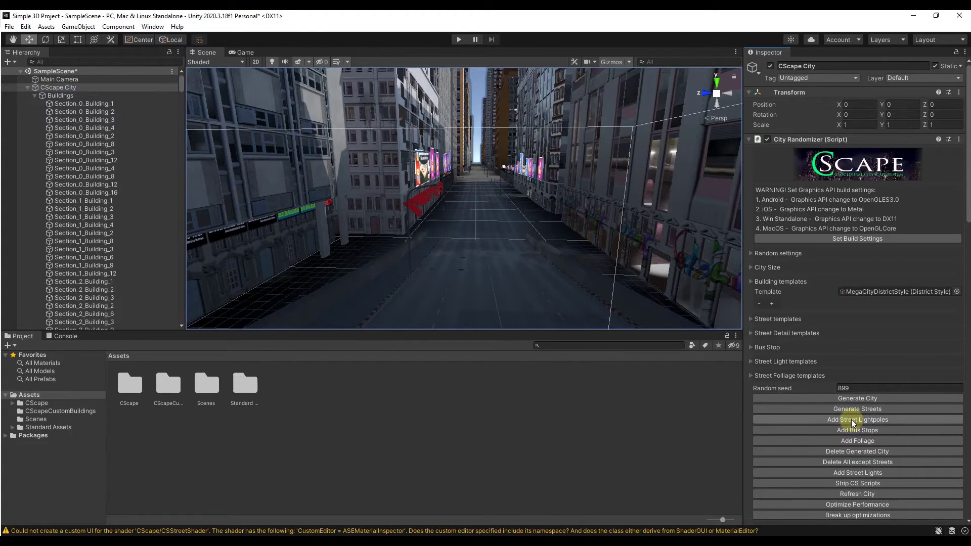
{"action": "key", "text": "w"}
{"action": "right_click_drag", "start_coordinate": [510, 251], "coordinate": [530, 187]}
Try a lamppost CS Instantiator Offset X of 15, then return it to 20
{"action": "left_click", "coordinate": [529, 190]}
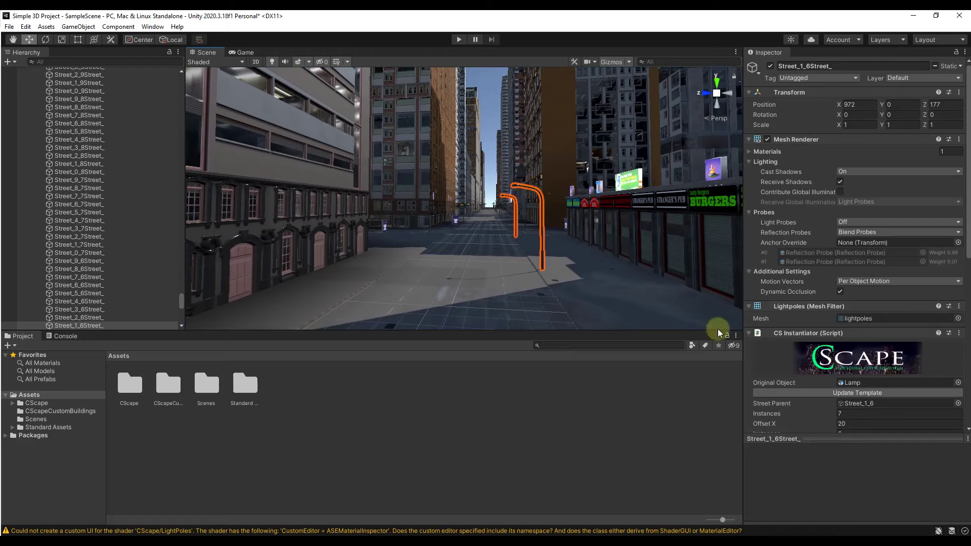
{"action": "scroll", "coordinate": [856, 240], "scroll_direction": "down", "scroll_amount": 3}
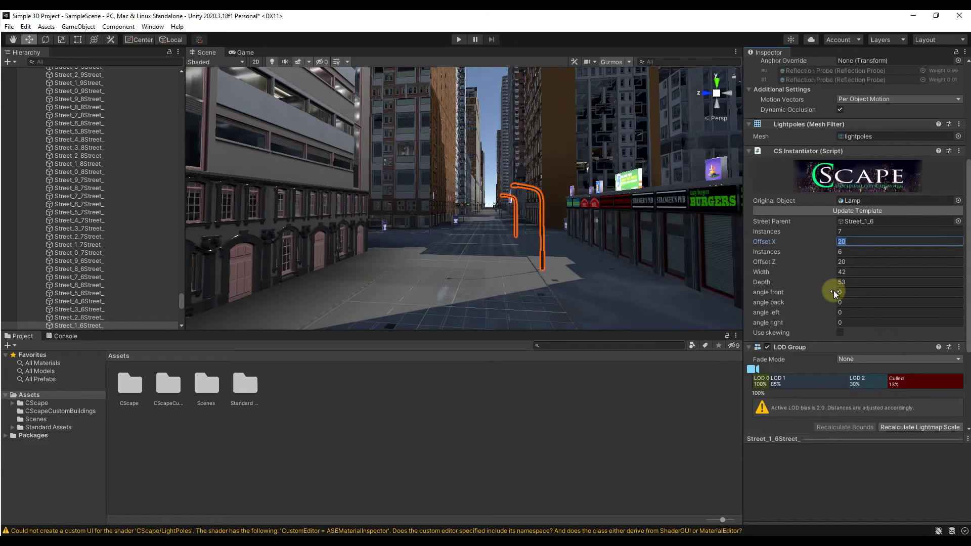
{"action": "type", "text": "15"}
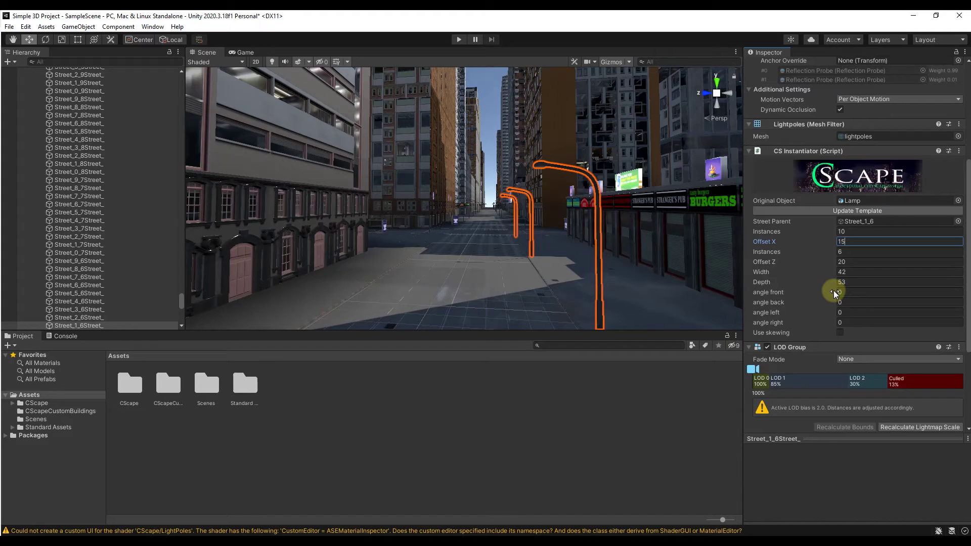
{"action": "key", "text": "Return"}
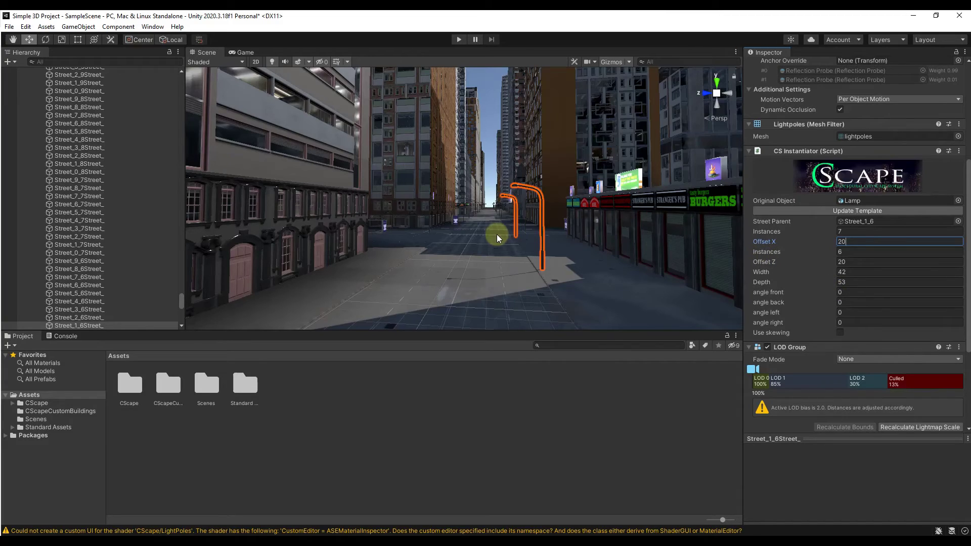
{"action": "key", "text": "w"}
{"action": "right_click_drag", "start_coordinate": [498, 238], "coordinate": [466, 249]}
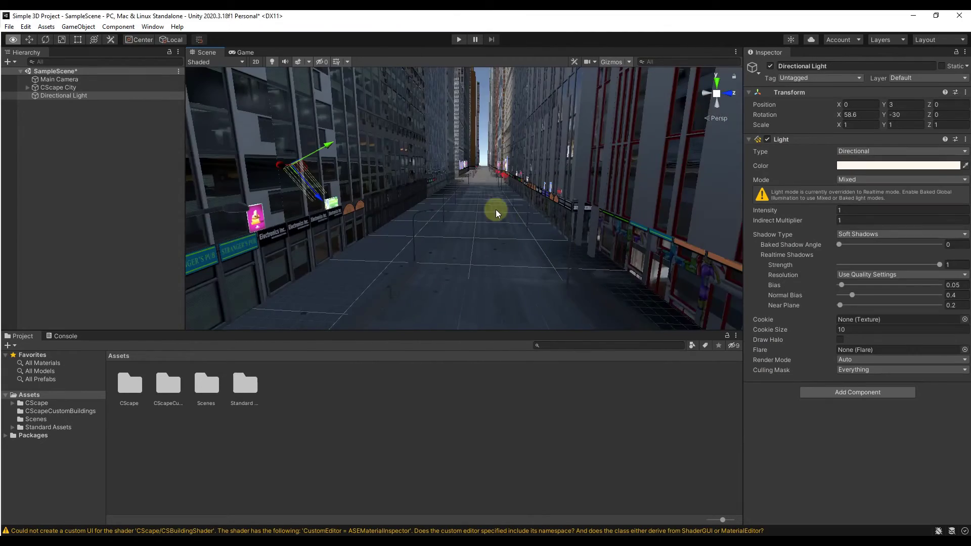
Select the Directional Light through CScape City's CS Lights Control Sun field
{"action": "right_click_drag", "start_coordinate": [496, 214], "coordinate": [493, 206]}
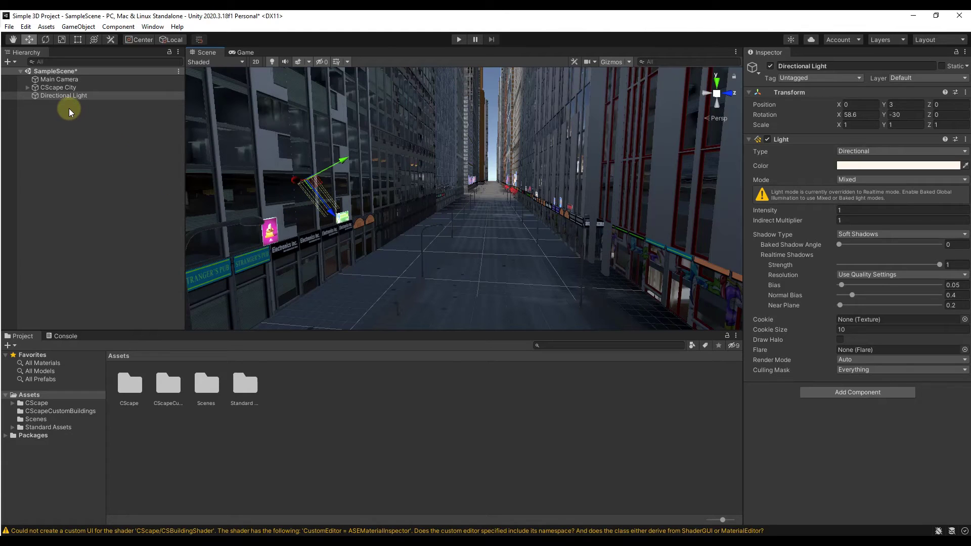
{"action": "left_click", "coordinate": [46, 96]}
{"action": "left_click", "coordinate": [42, 89]}
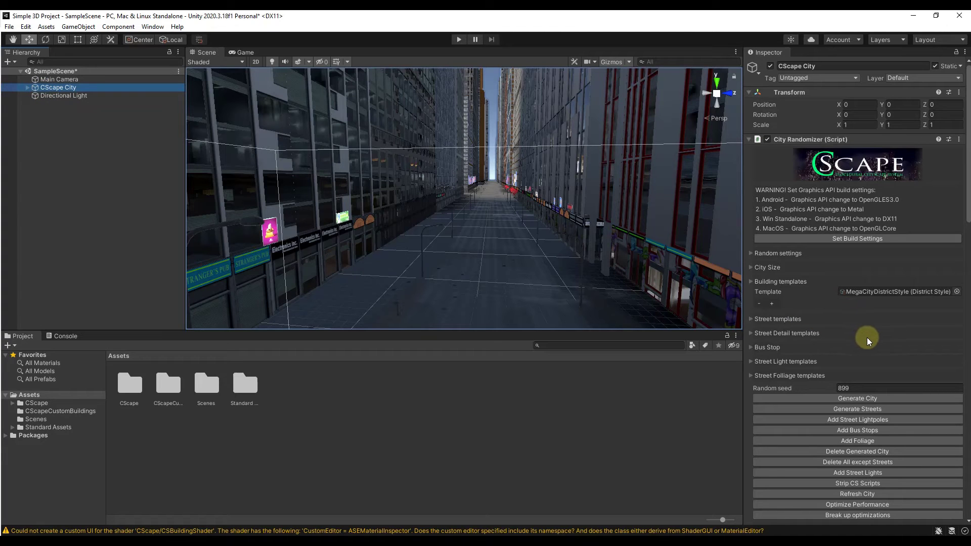
{"action": "scroll", "coordinate": [871, 333], "scroll_direction": "down", "scroll_amount": 15}
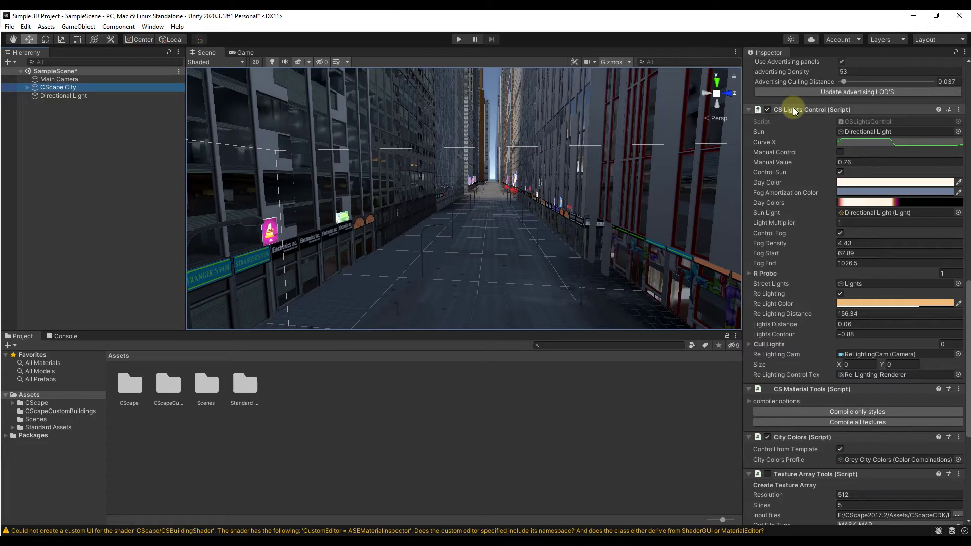
{"action": "left_click", "coordinate": [854, 132]}
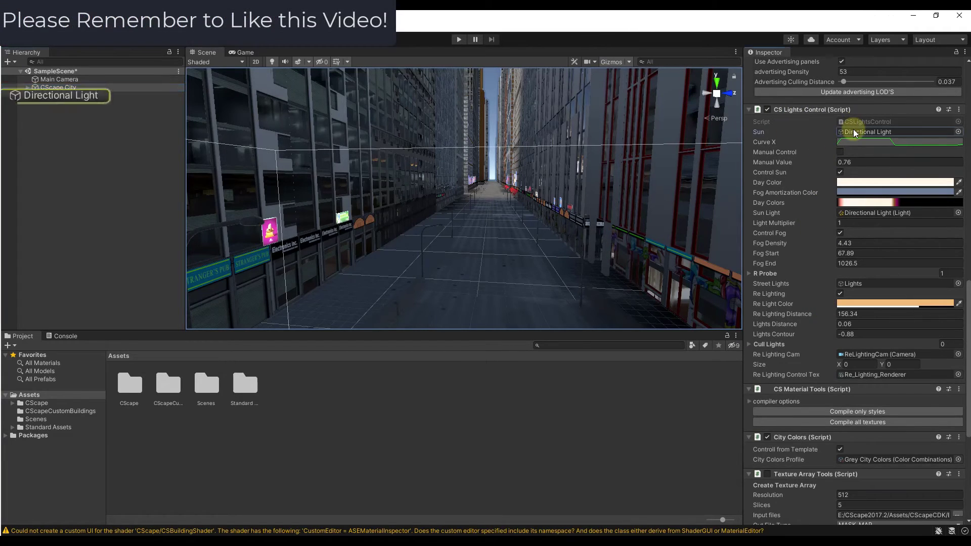
{"action": "left_click", "coordinate": [56, 97]}
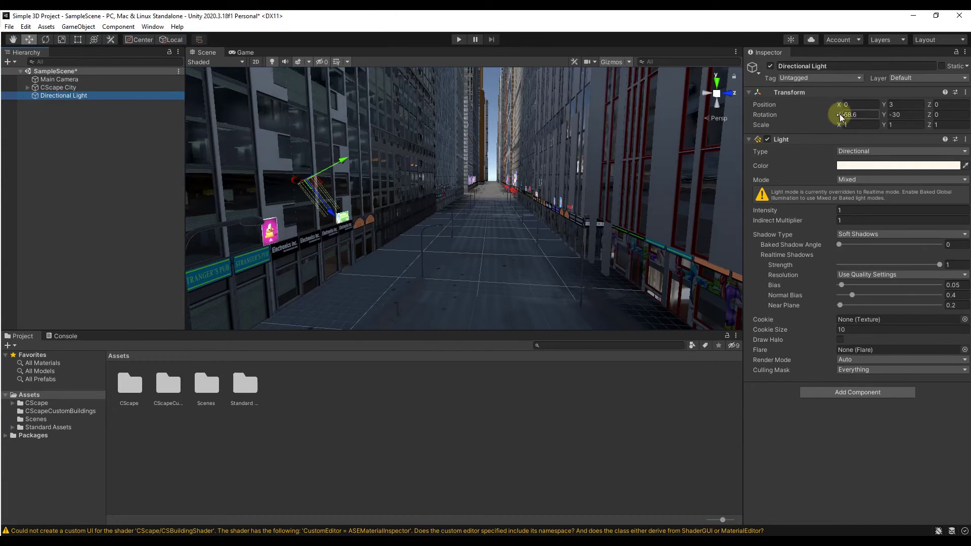
Rotate the sun to -40.7 on X for night lighting and orbit the view over the towers
{"action": "left_click_drag", "start_coordinate": [838, 118], "coordinate": [729, 163]}
{"action": "left_click_drag", "start_coordinate": [561, 188], "coordinate": [581, 179], "text": "alt"}
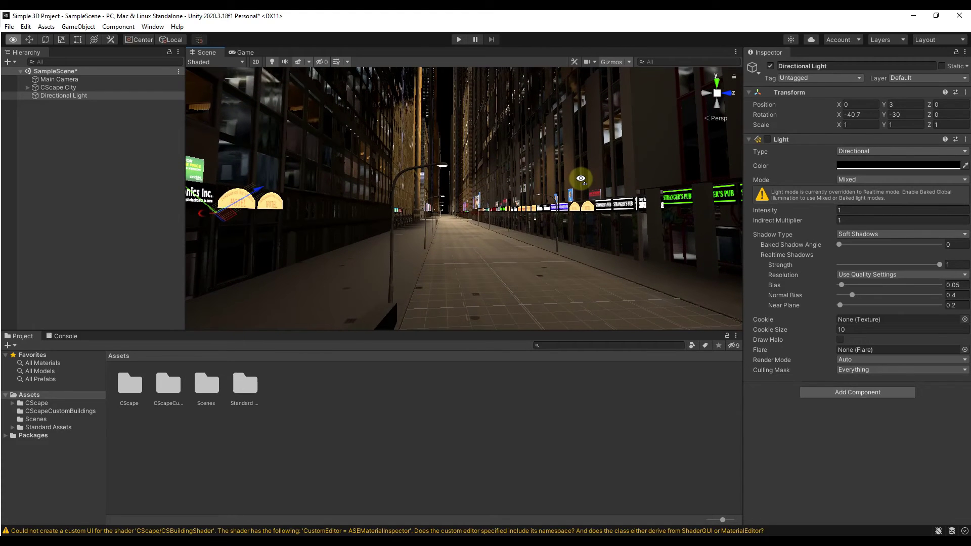
{"action": "left_click_drag", "start_coordinate": [514, 210], "coordinate": [525, 134], "text": "alt"}
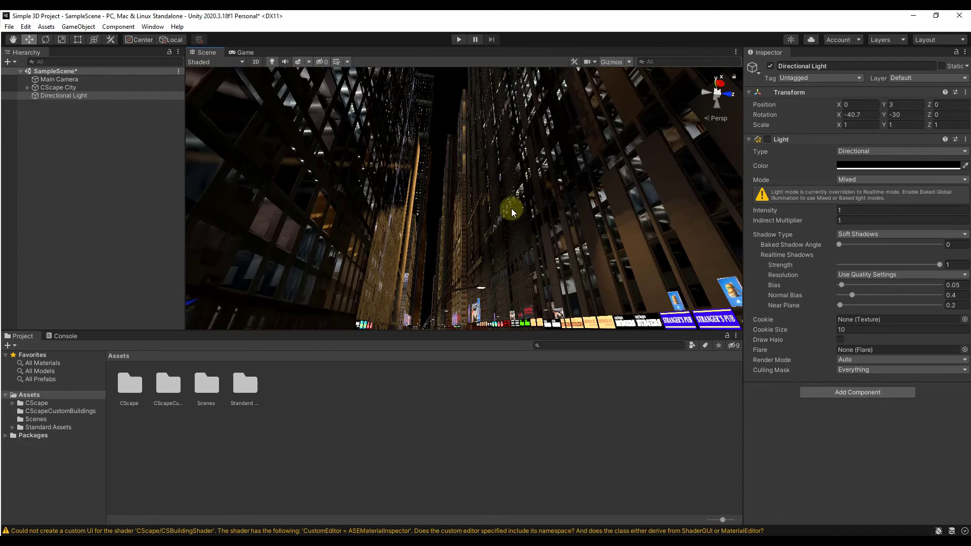
{"action": "left_click_drag", "start_coordinate": [512, 212], "coordinate": [883, 164], "text": "alt"}
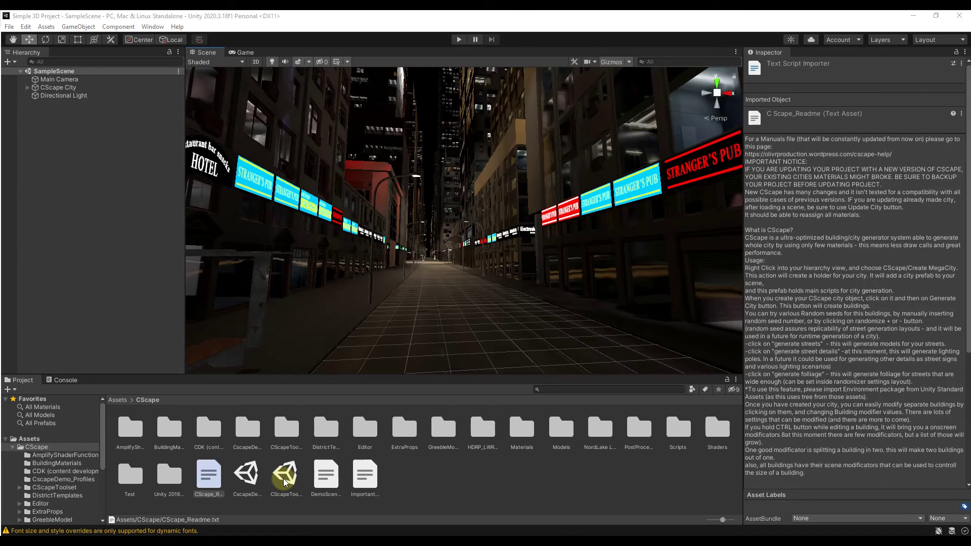
Select CScapeToolset.unity in Assets/CScape and look around the night-lit street
{"action": "left_click", "coordinate": [285, 482]}
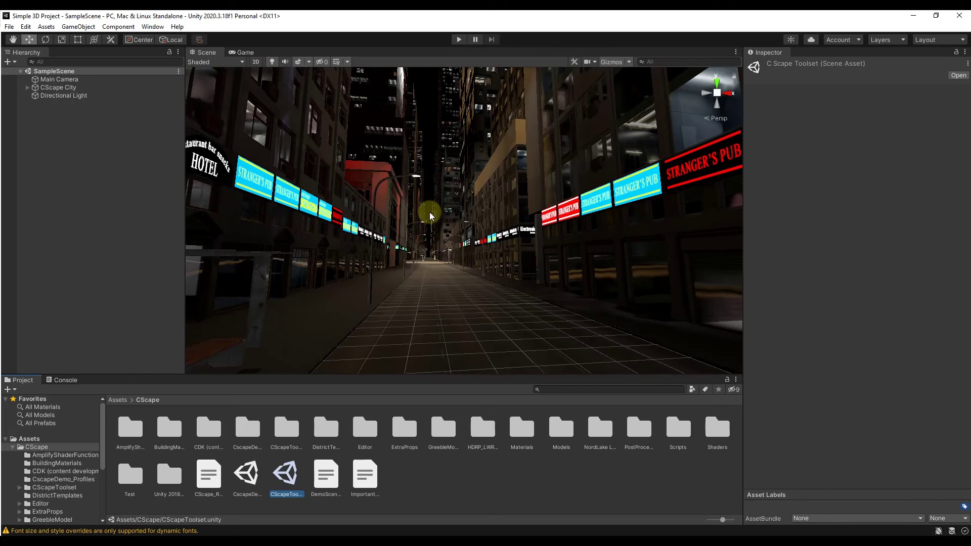
{"action": "mouse_move", "coordinate": [431, 216]}
{"action": "right_mouse_down"}
{"action": "mouse_move", "coordinate": [432, 152]}
{"action": "mouse_move", "coordinate": [436, 227]}
{"action": "right_mouse_up"}
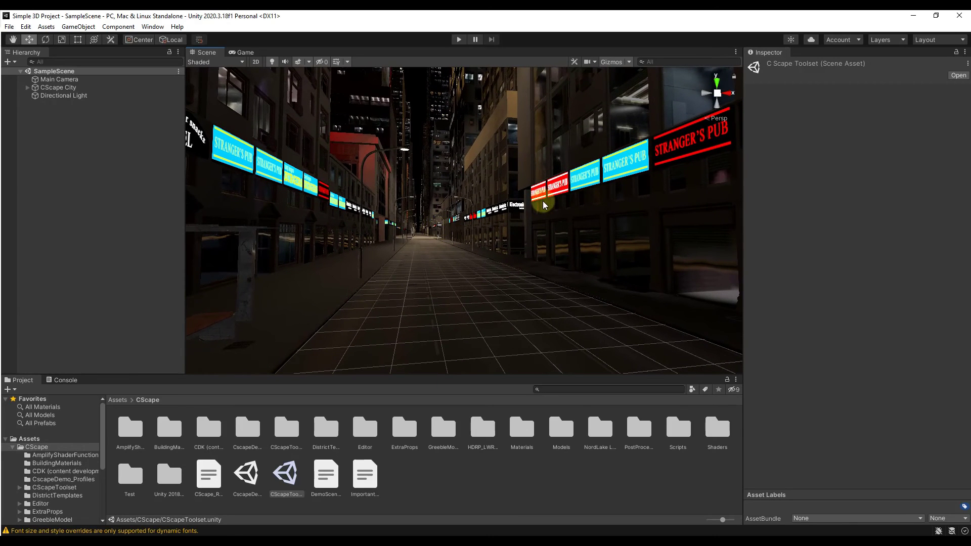